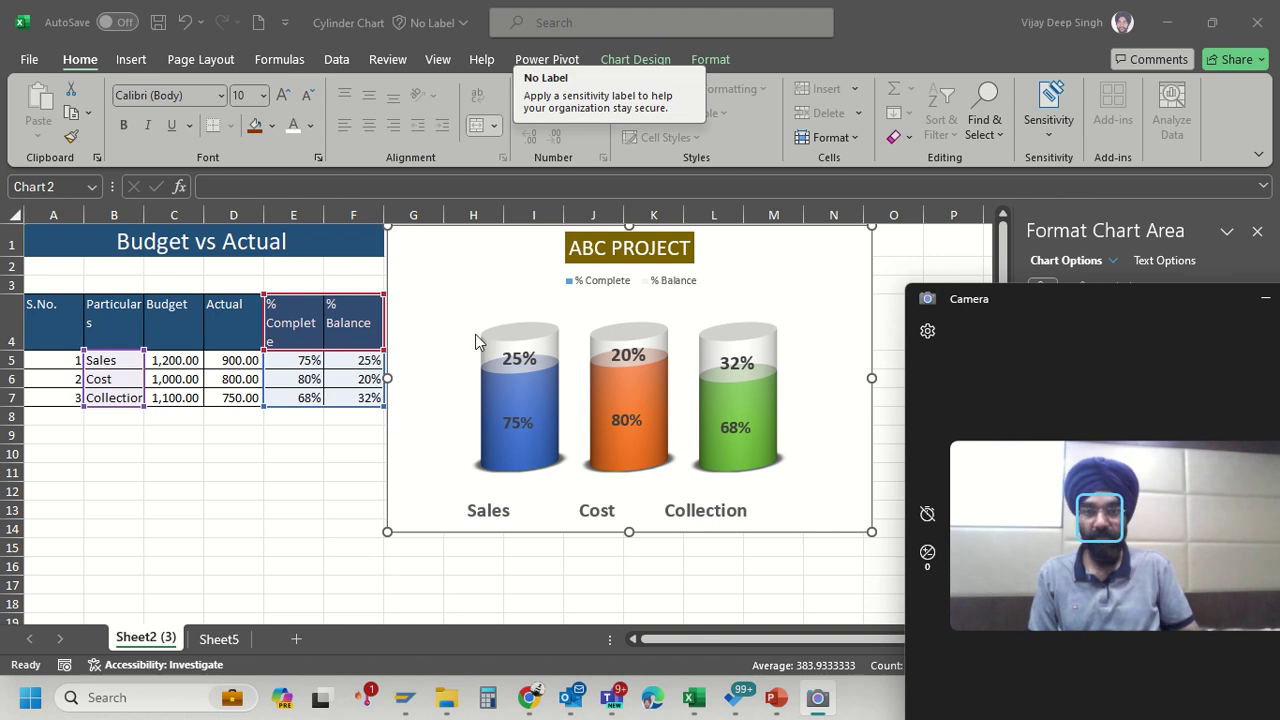
On Sheet5, enter =D5/C5 in E5 as a percentage and fill it down to E7
click(216, 639)
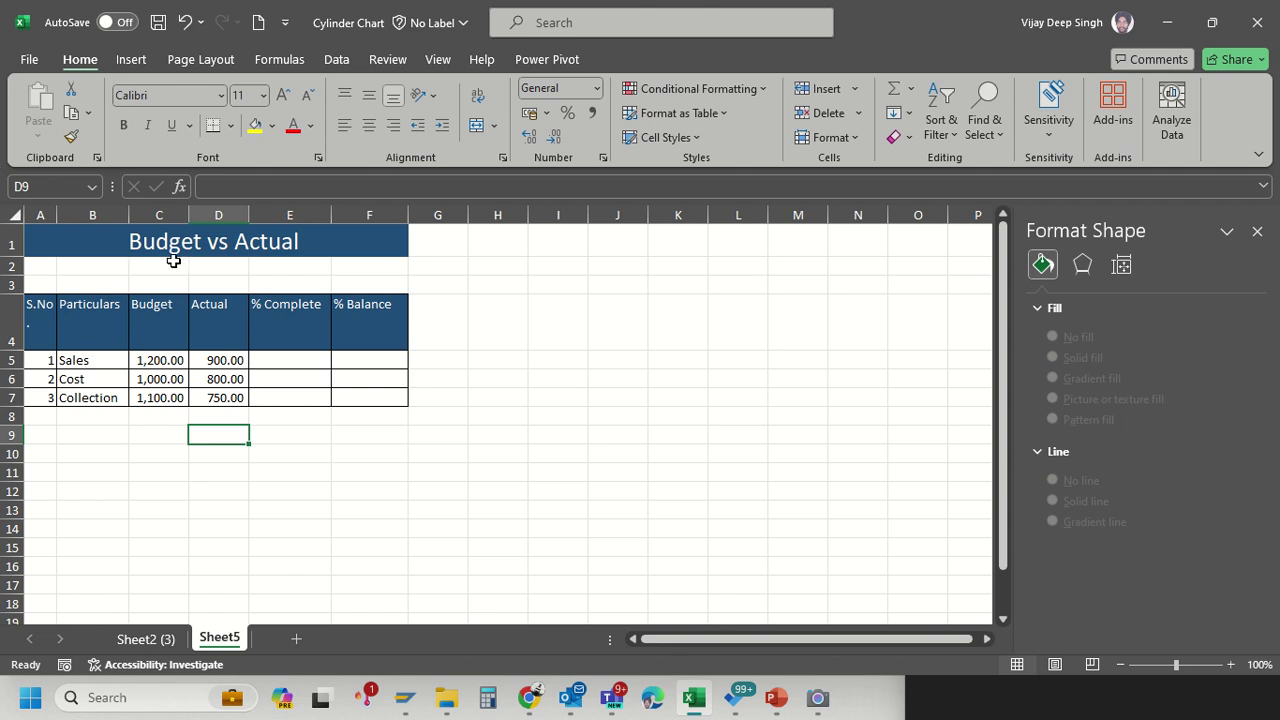
drag(152, 341, 155, 398)
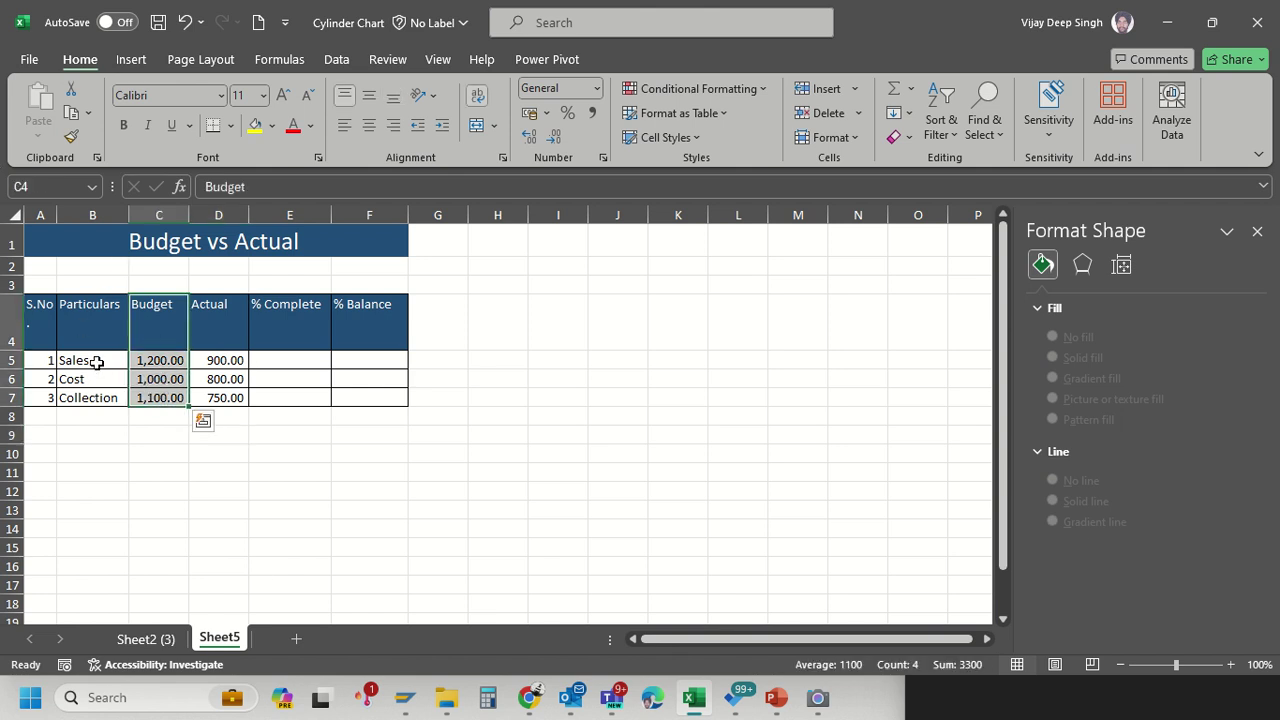
drag(229, 358, 231, 394)
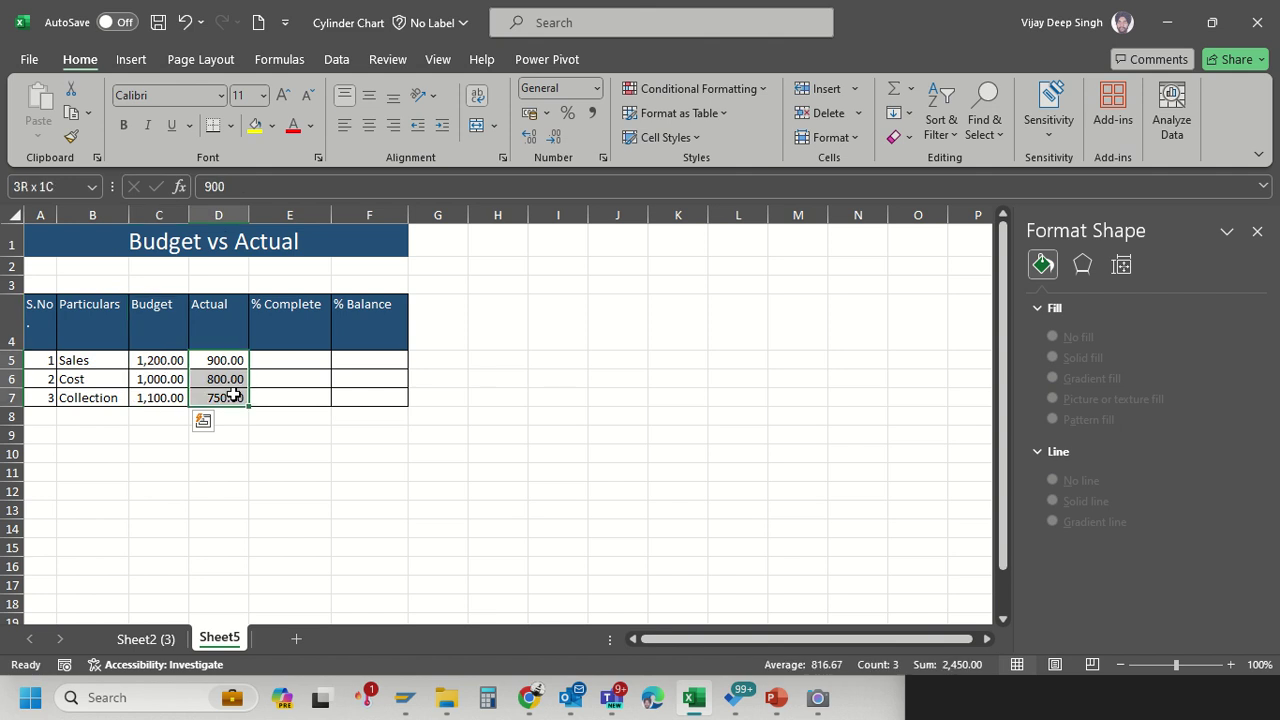
click(297, 360)
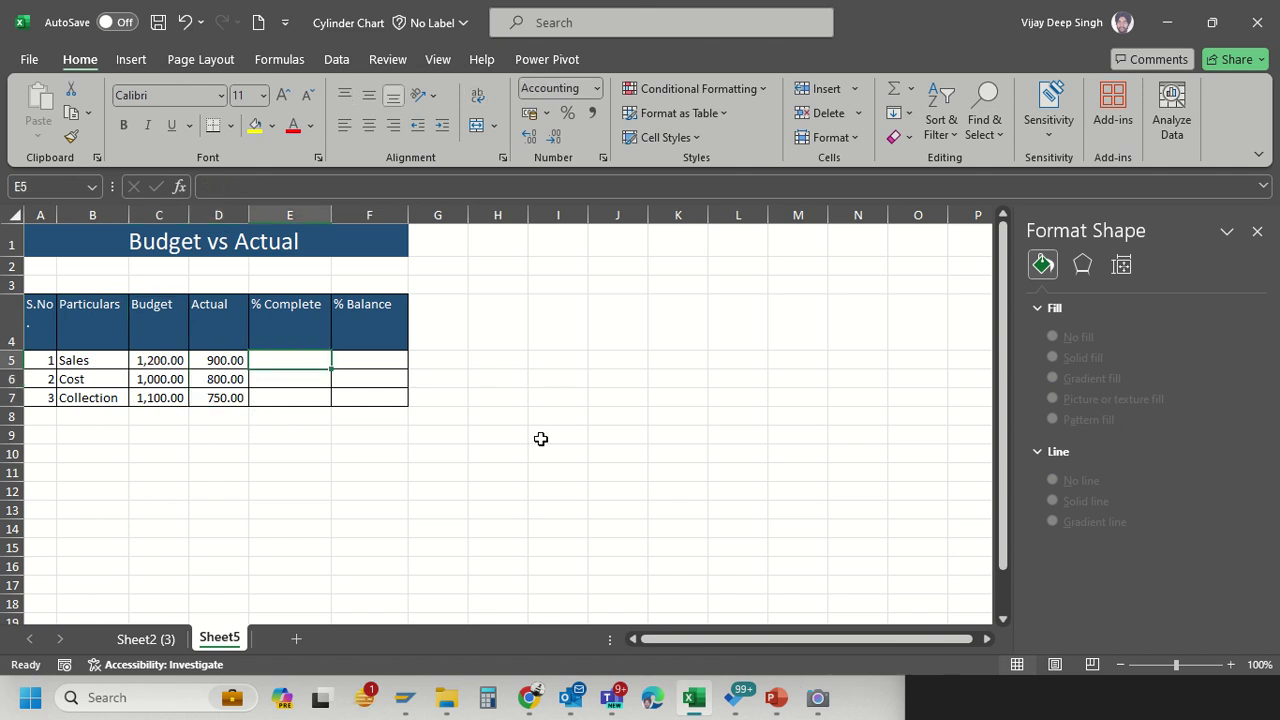
text(=)
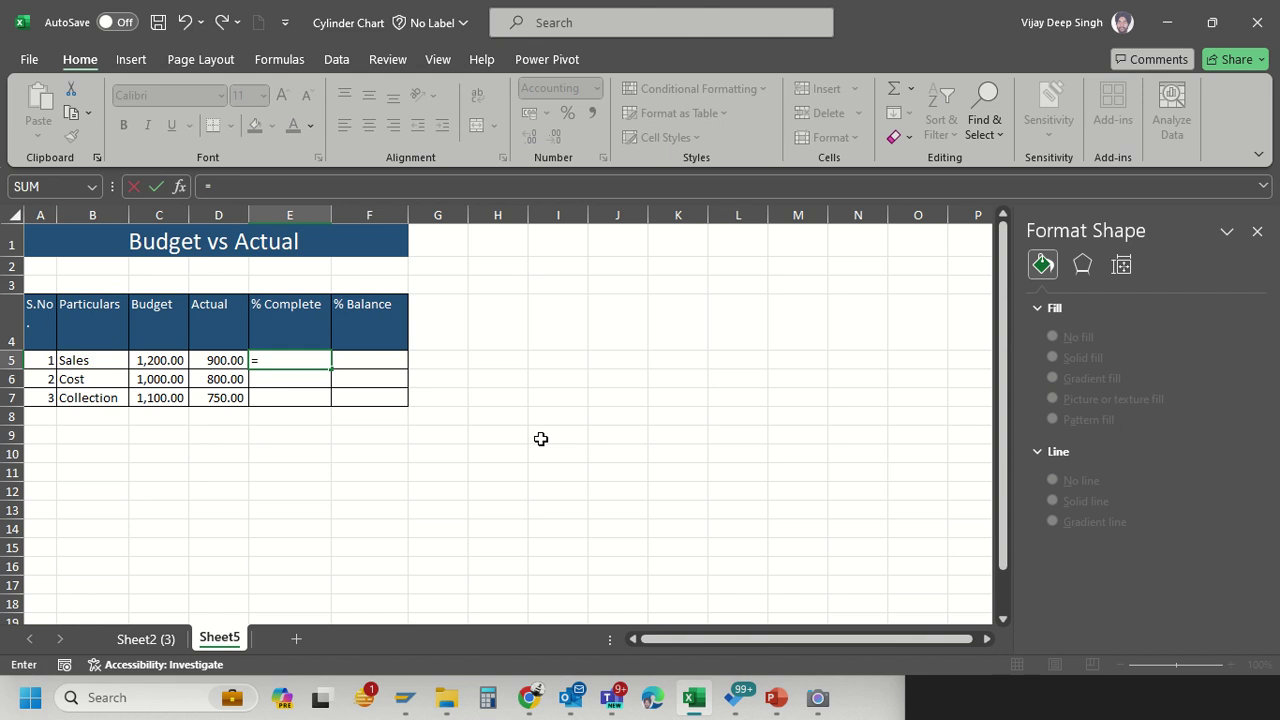
key(Left)
text(/)
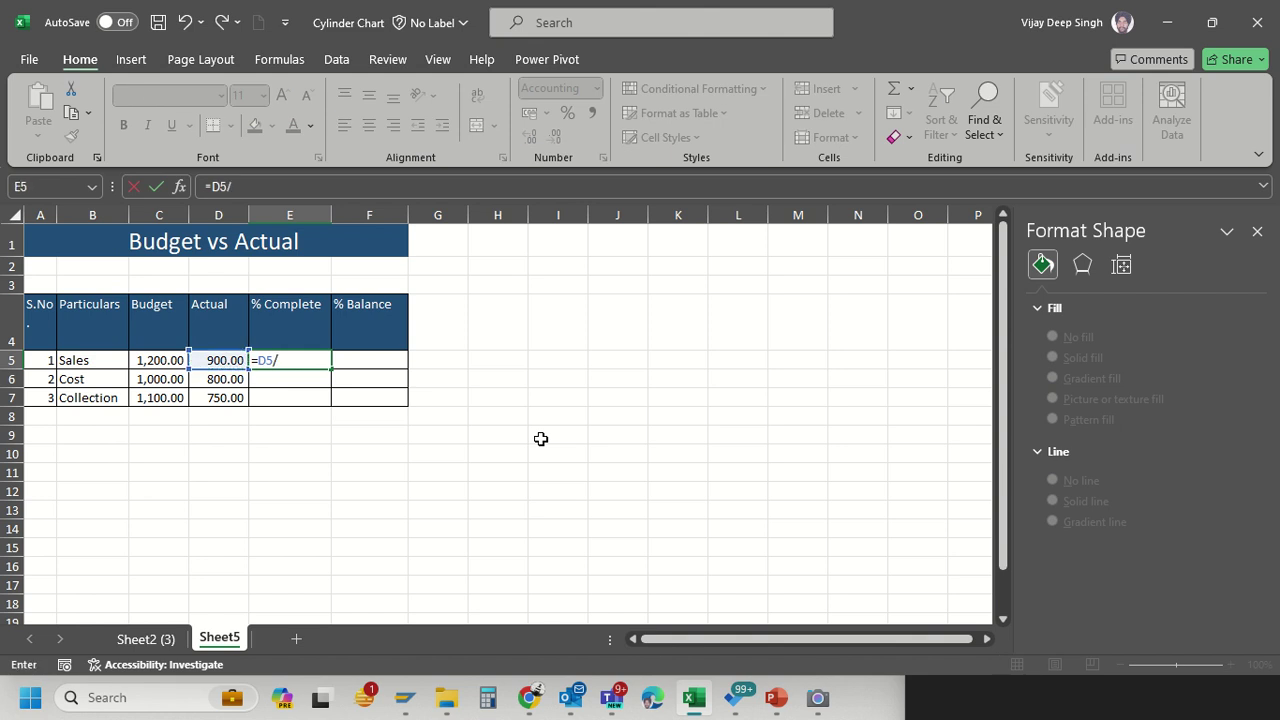
key(Left)
key(Left)
key(ctrl+Return)
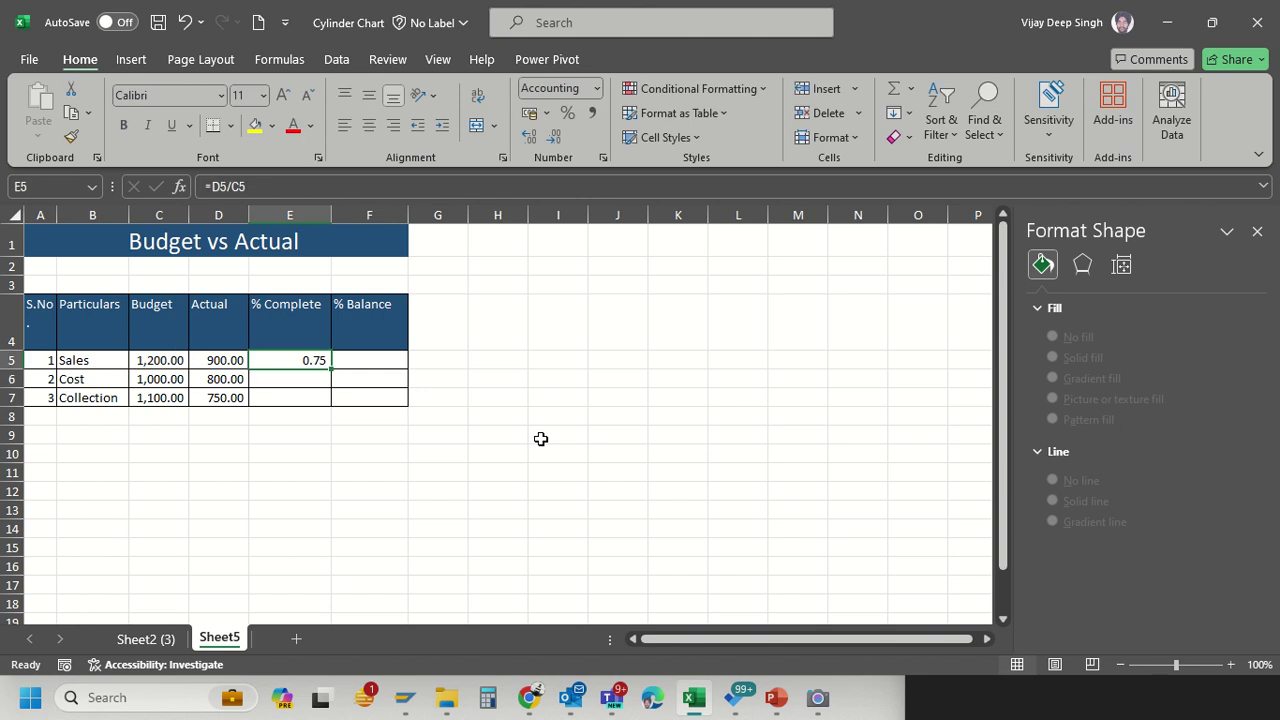
click(568, 114)
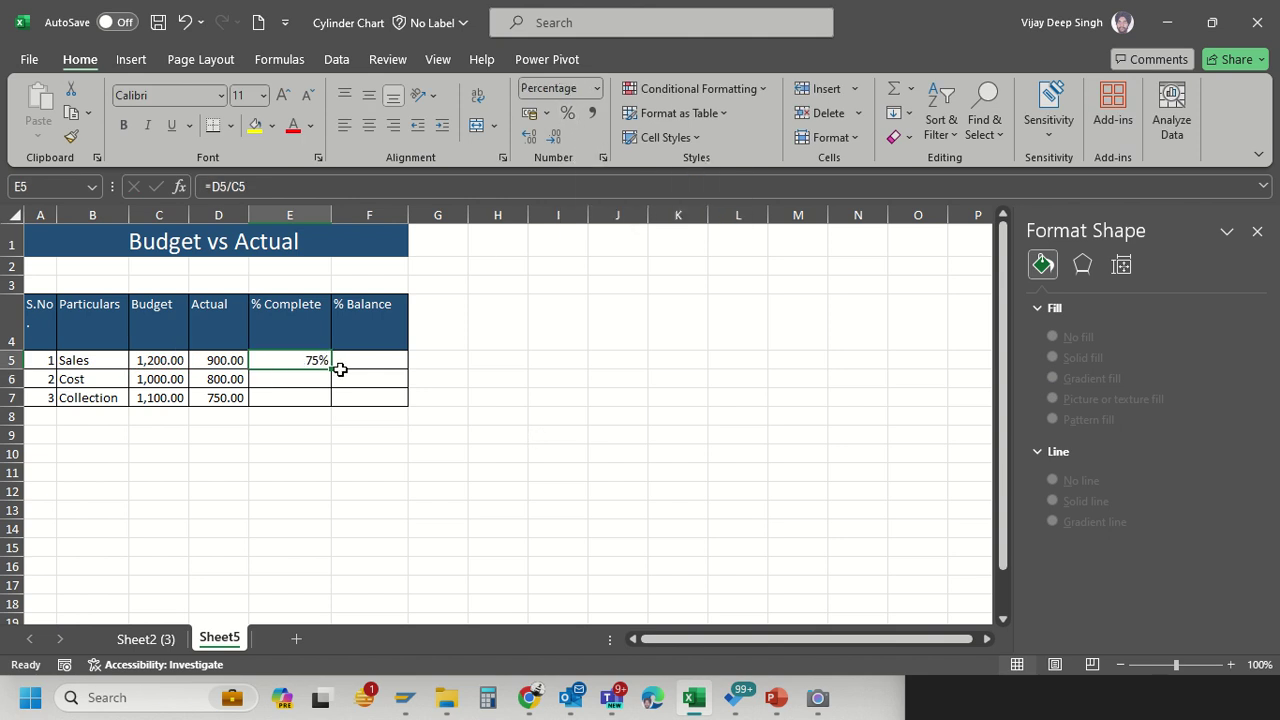
drag(330, 371, 334, 399)
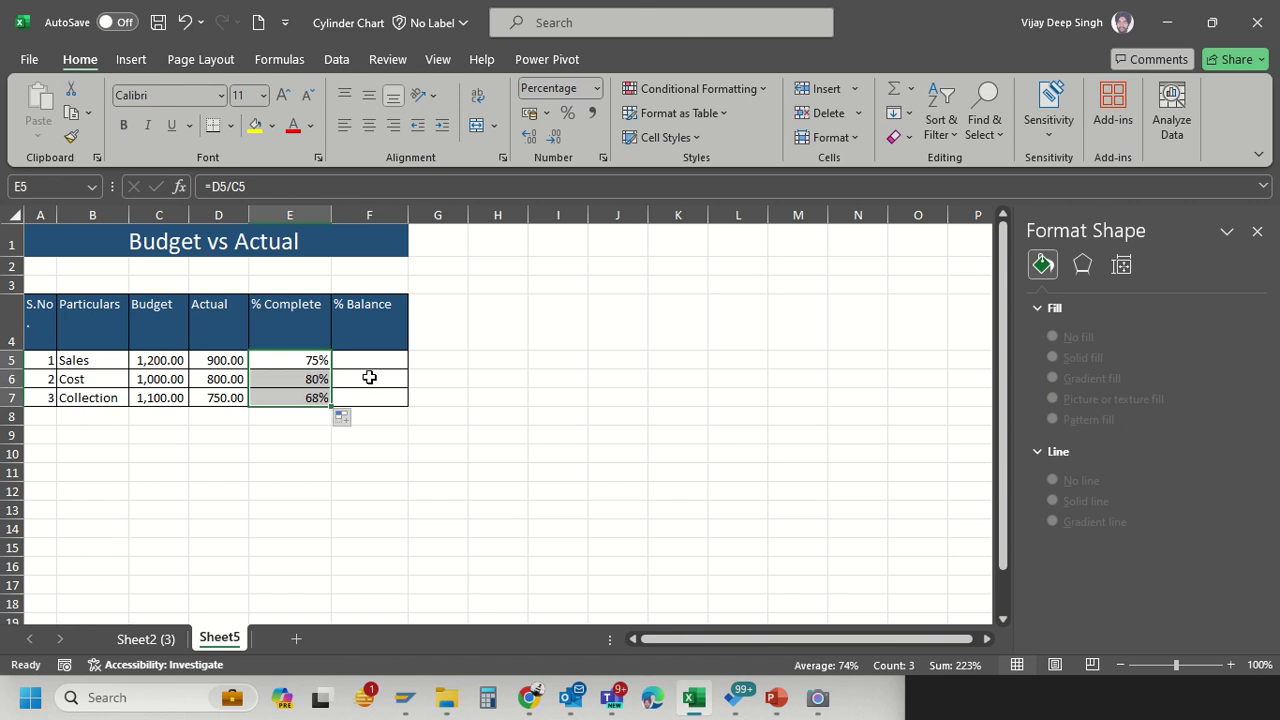
Enter the % Balance formula =1-E5 in F5 and copy it to F6:F7
click(377, 358)
text(=)
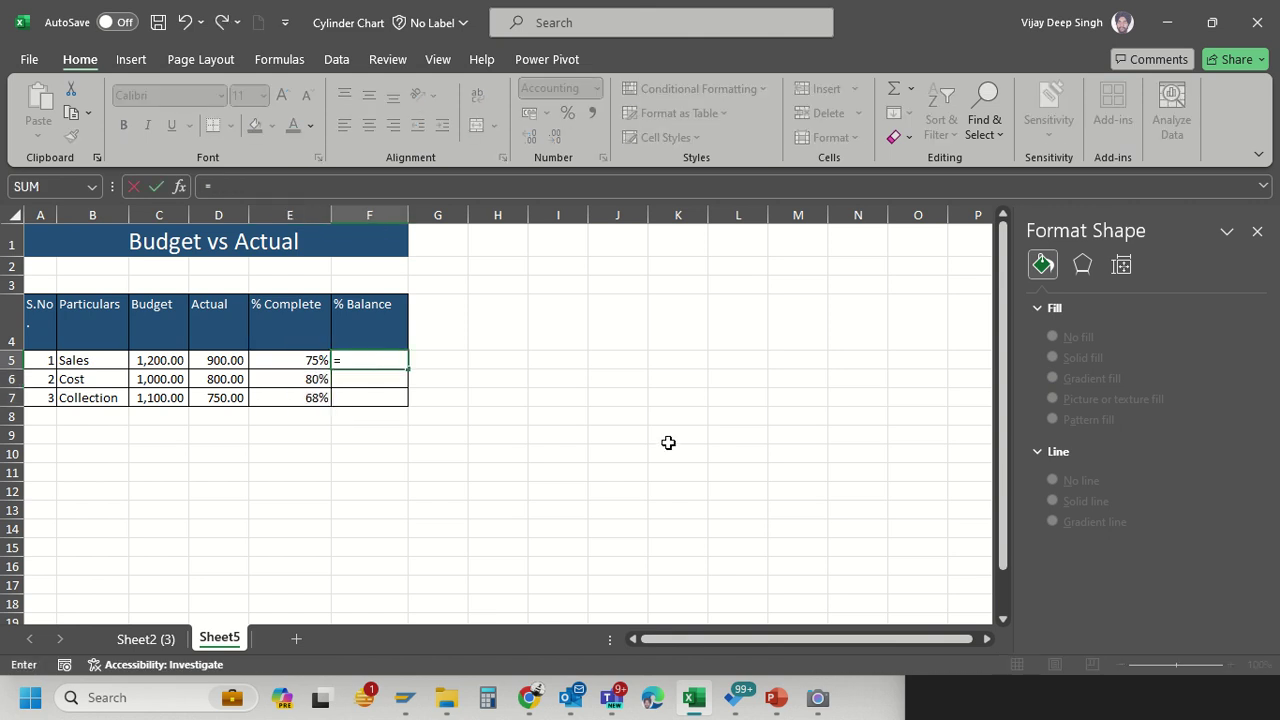
text(1-)
key(Left)
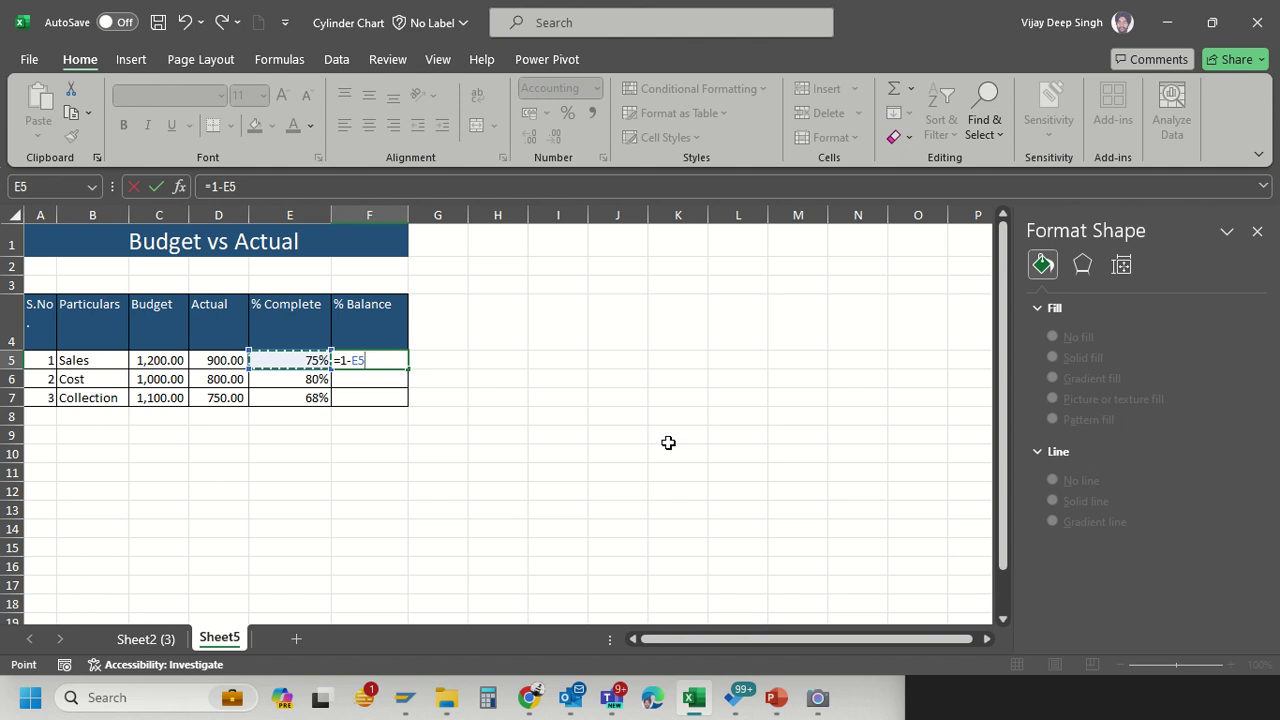
key(ctrl+Return)
key(ctrl+c)
key(Down)
key(shift+Down)
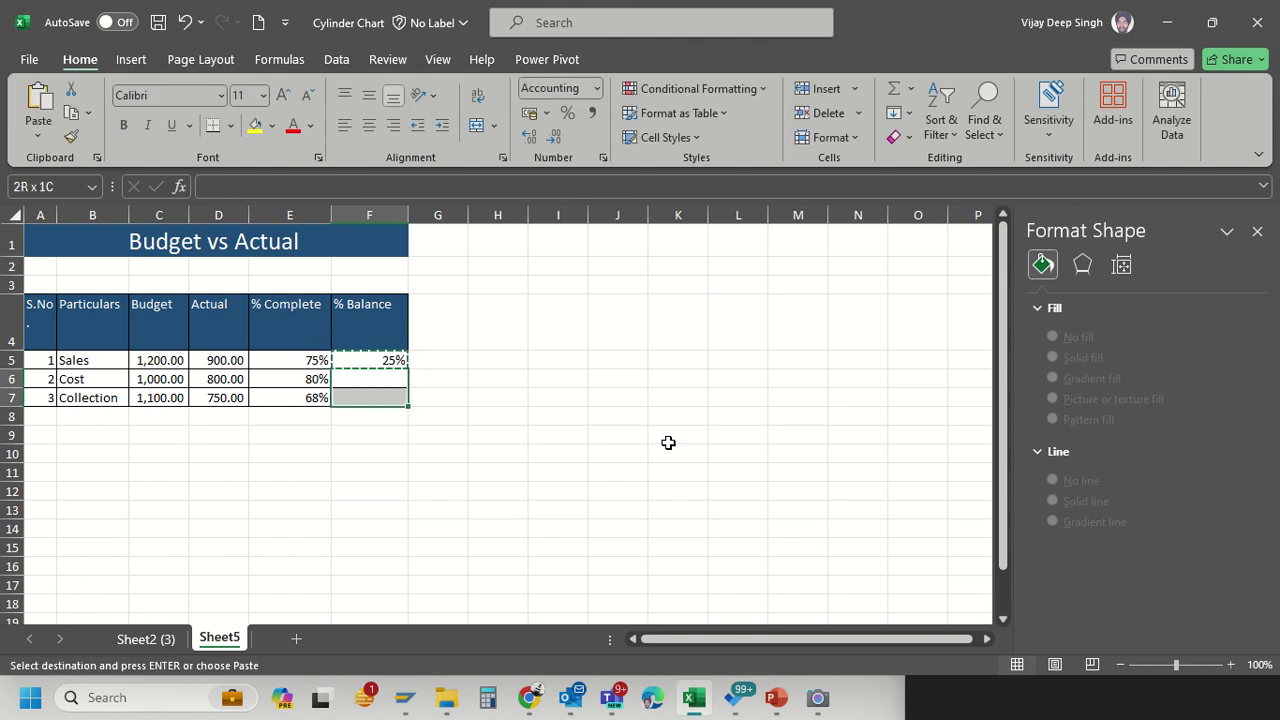
key(ctrl+v)
key(Escape)
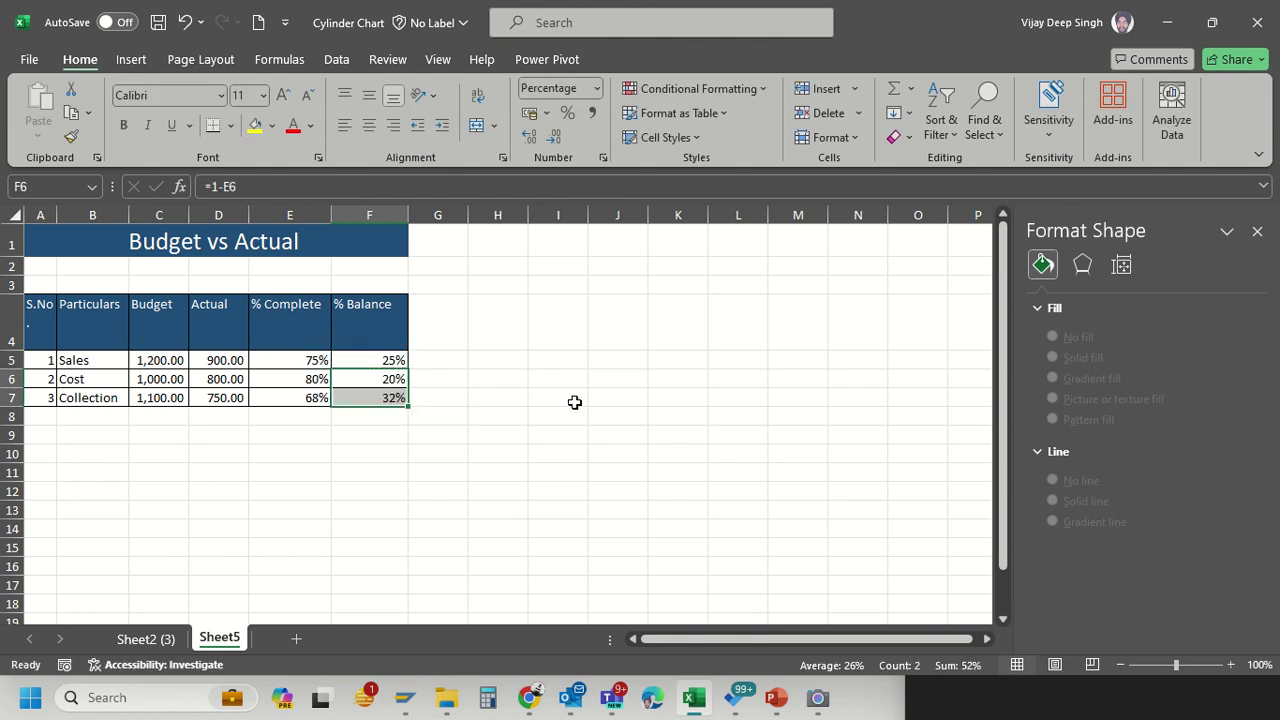
click(580, 400)
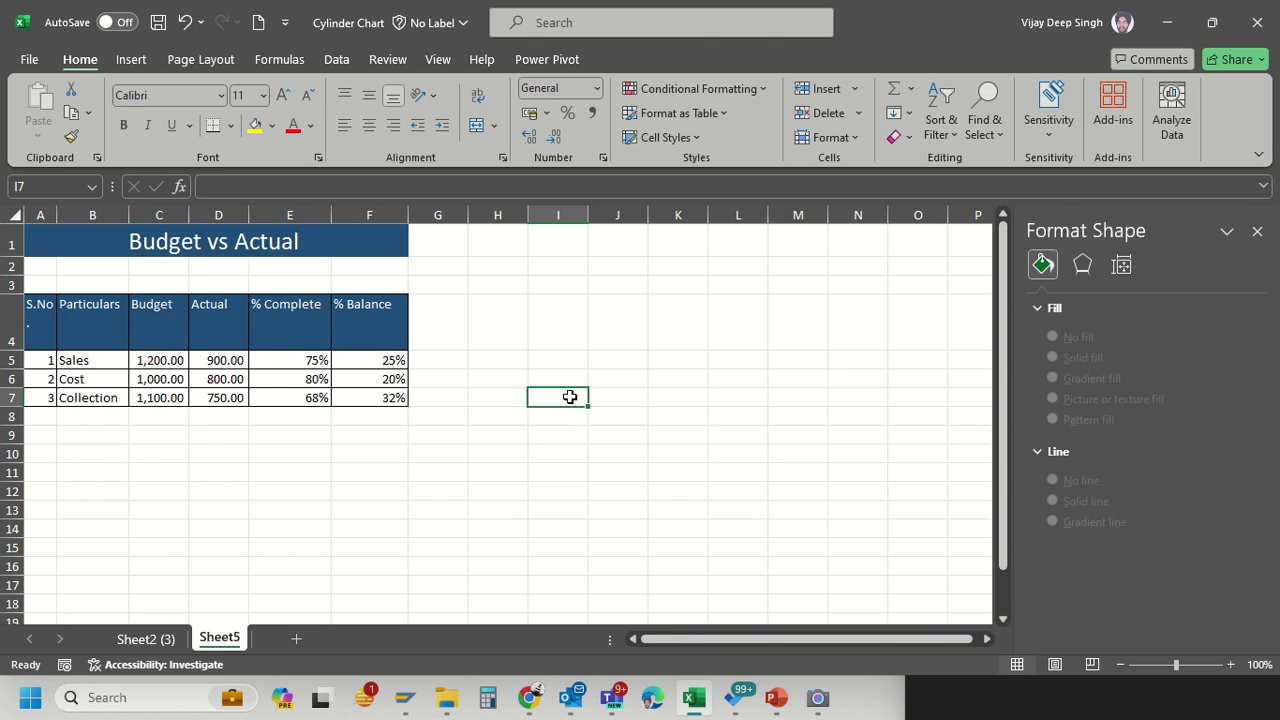
Insert a 3-D 100% Stacked Column chart and place it beside the table
click(131, 60)
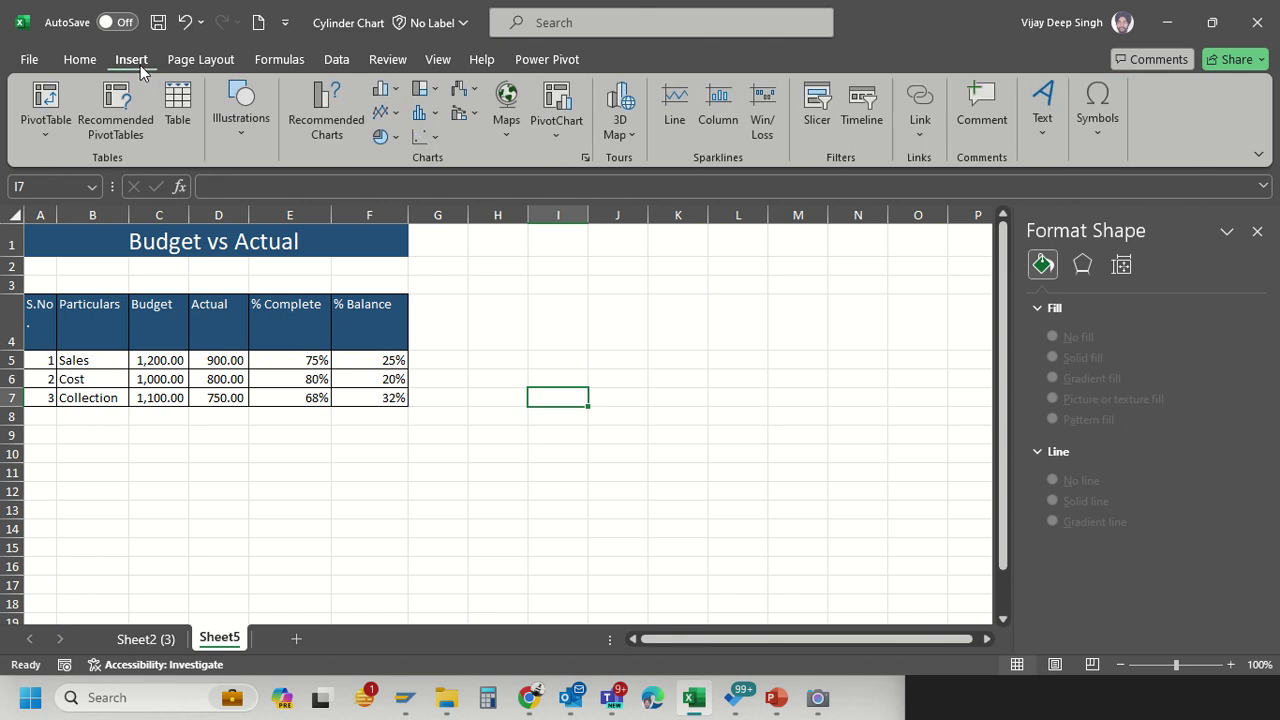
click(398, 91)
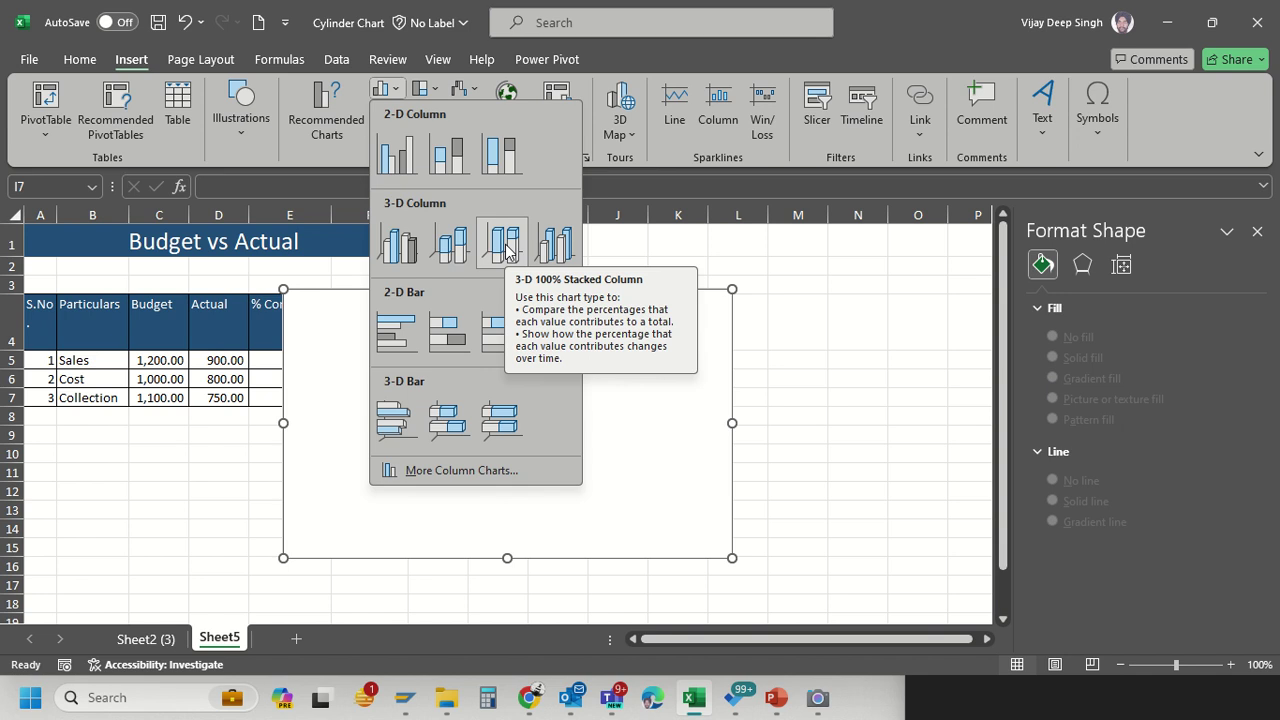
click(506, 251)
drag(537, 291, 705, 245)
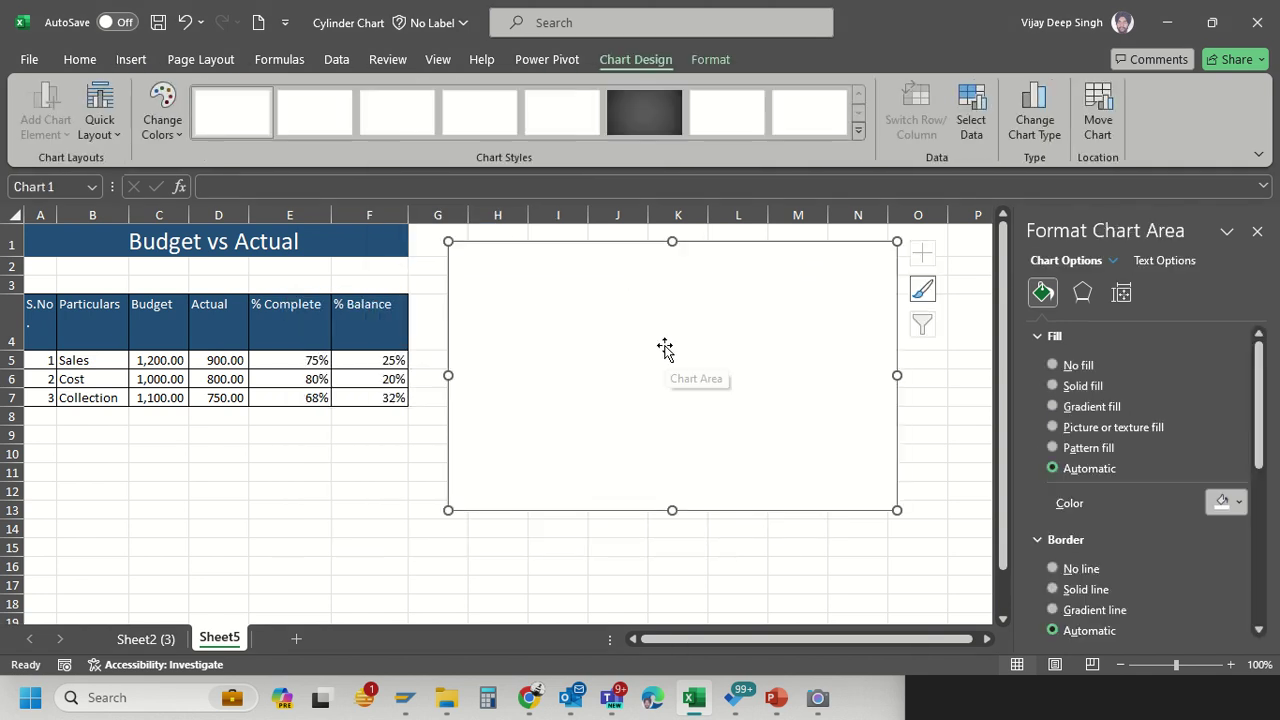
Set the chart data to the Particulars labels B4:B7 and the % Complete and % Balance columns
right_click(665, 350)
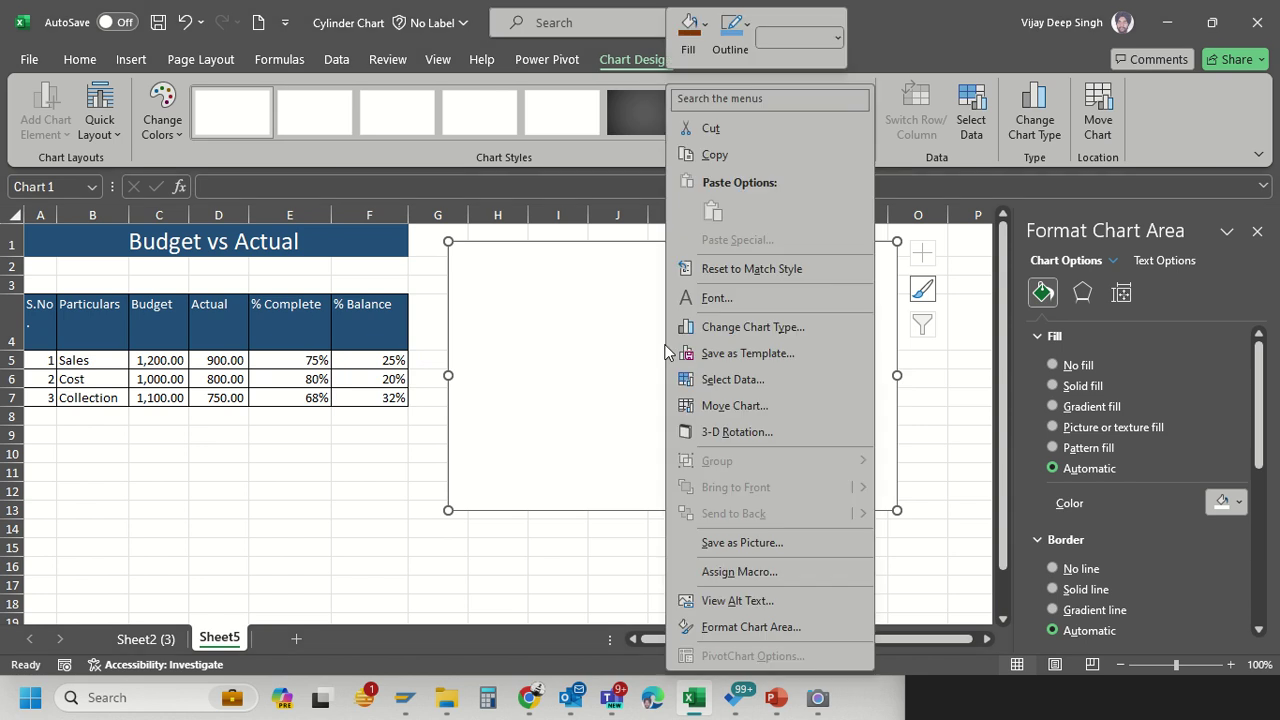
click(732, 379)
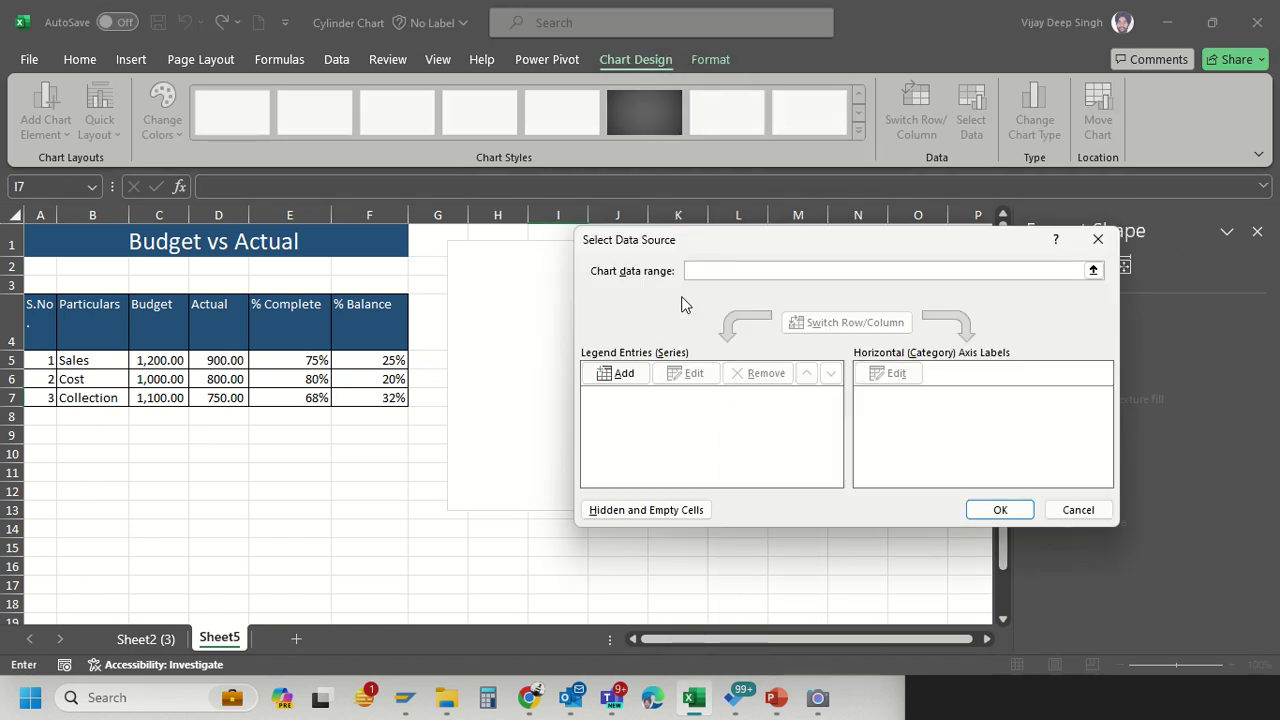
drag(84, 320, 103, 405)
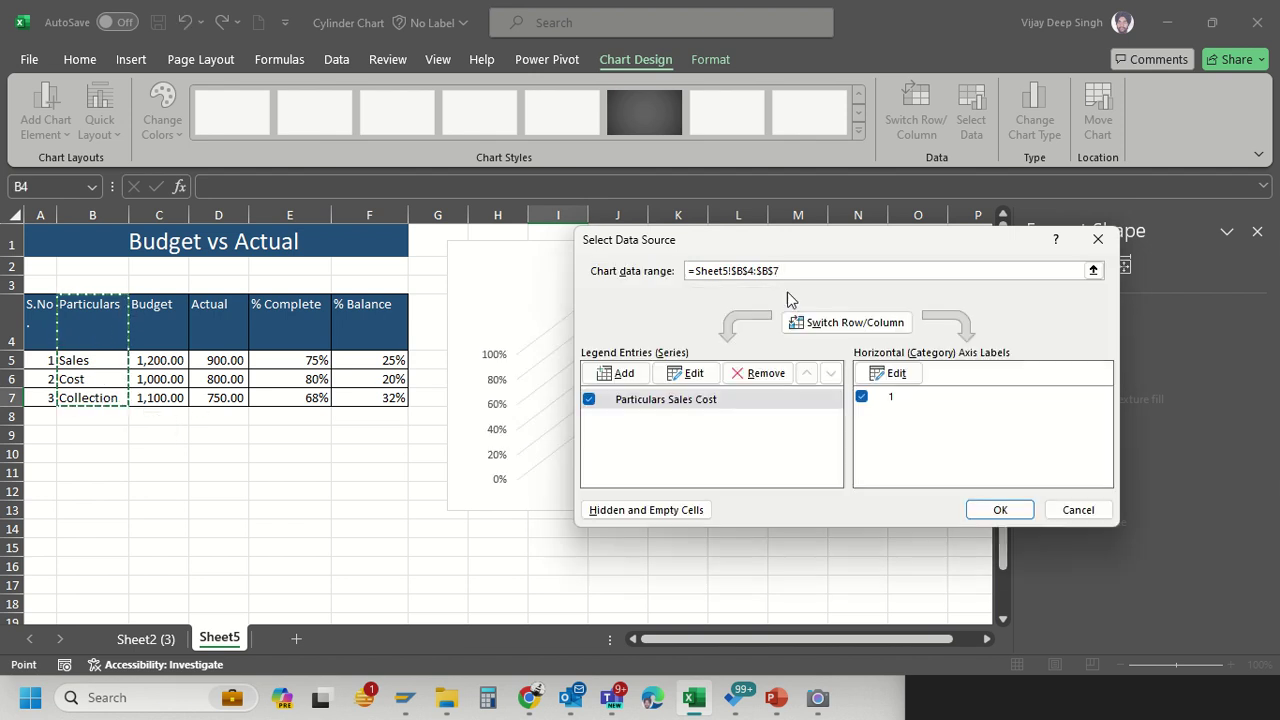
drag(277, 326, 363, 405)
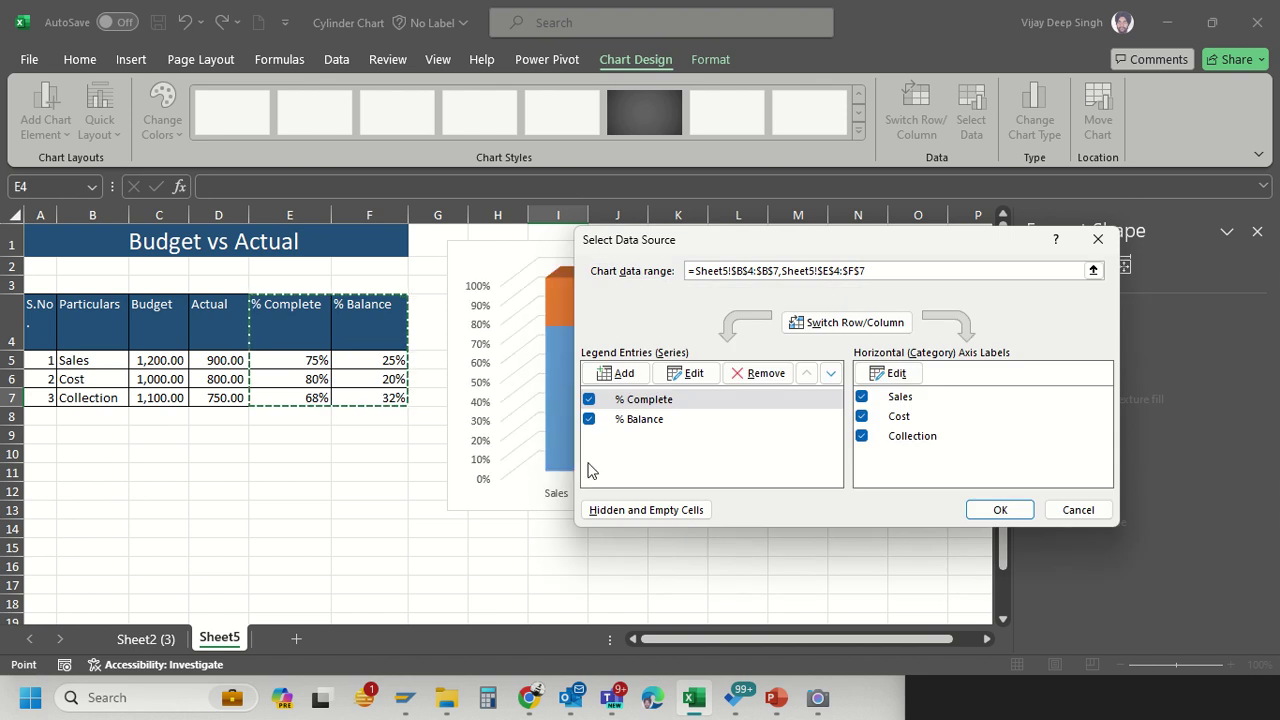
click(1000, 510)
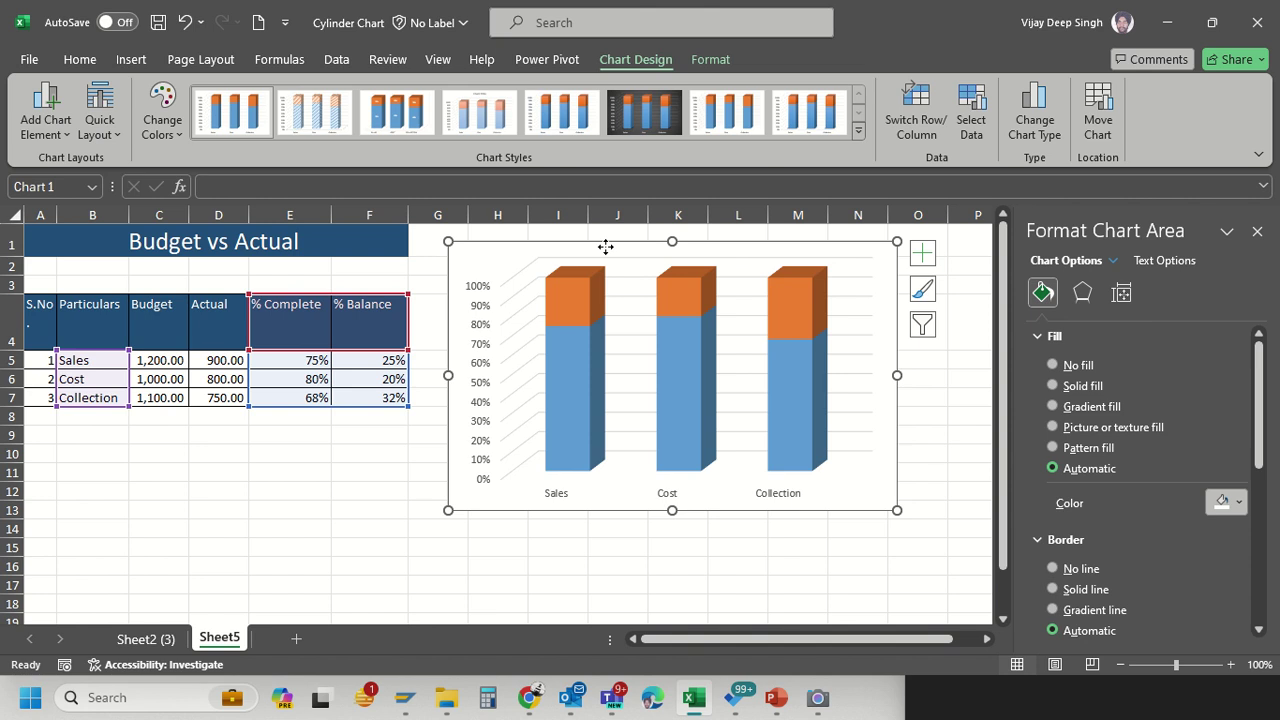
Shift the chart slightly lower on Sheet5, comparing it with the reference chart on Sheet2 (3)
drag(609, 257, 604, 295)
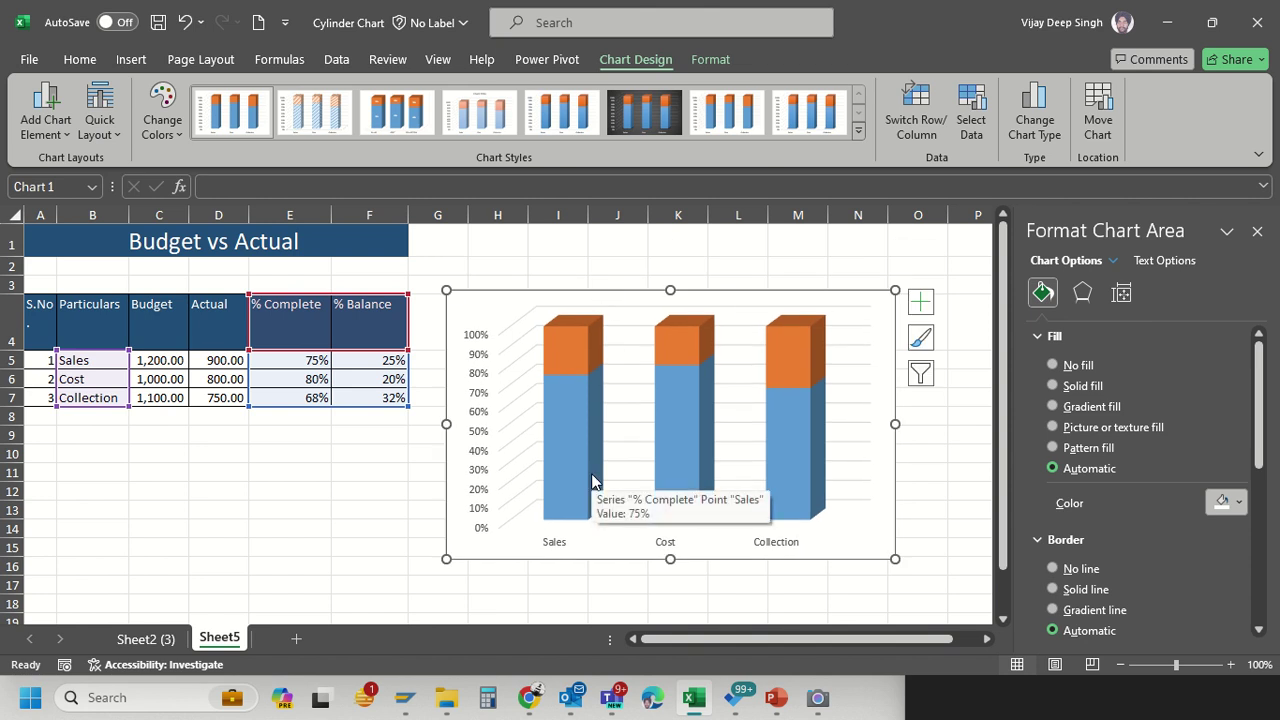
click(150, 638)
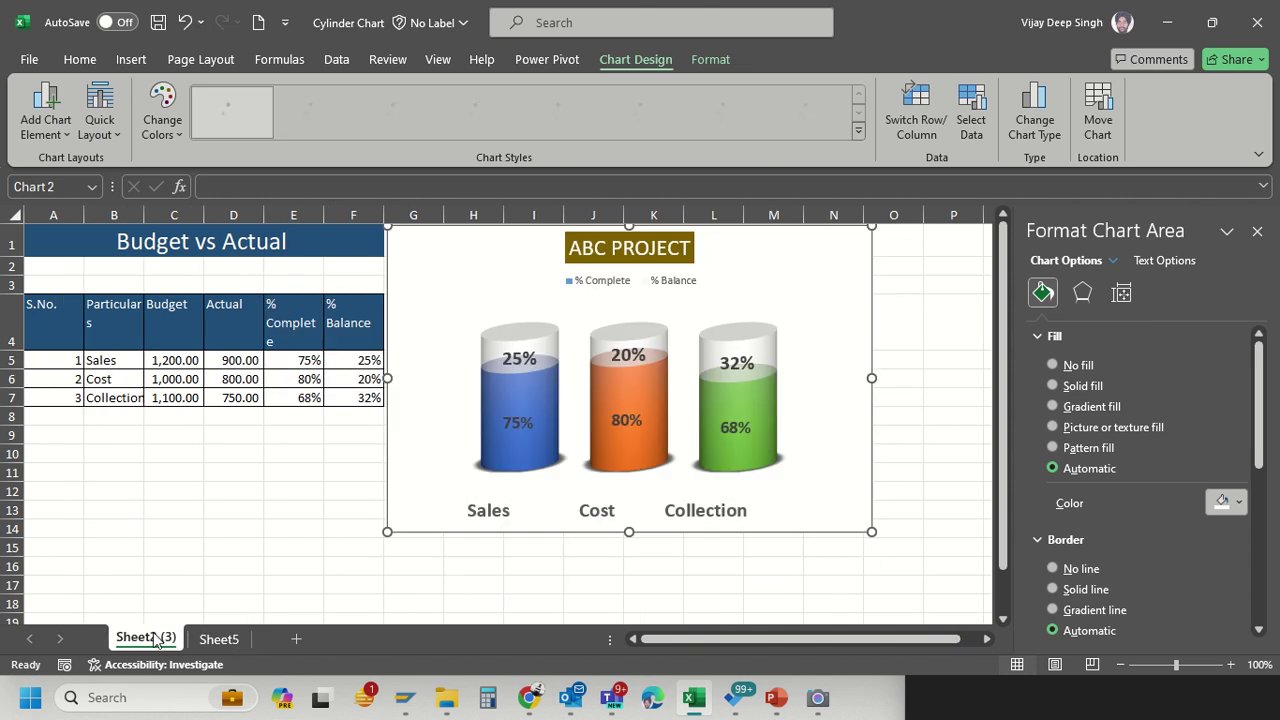
click(219, 638)
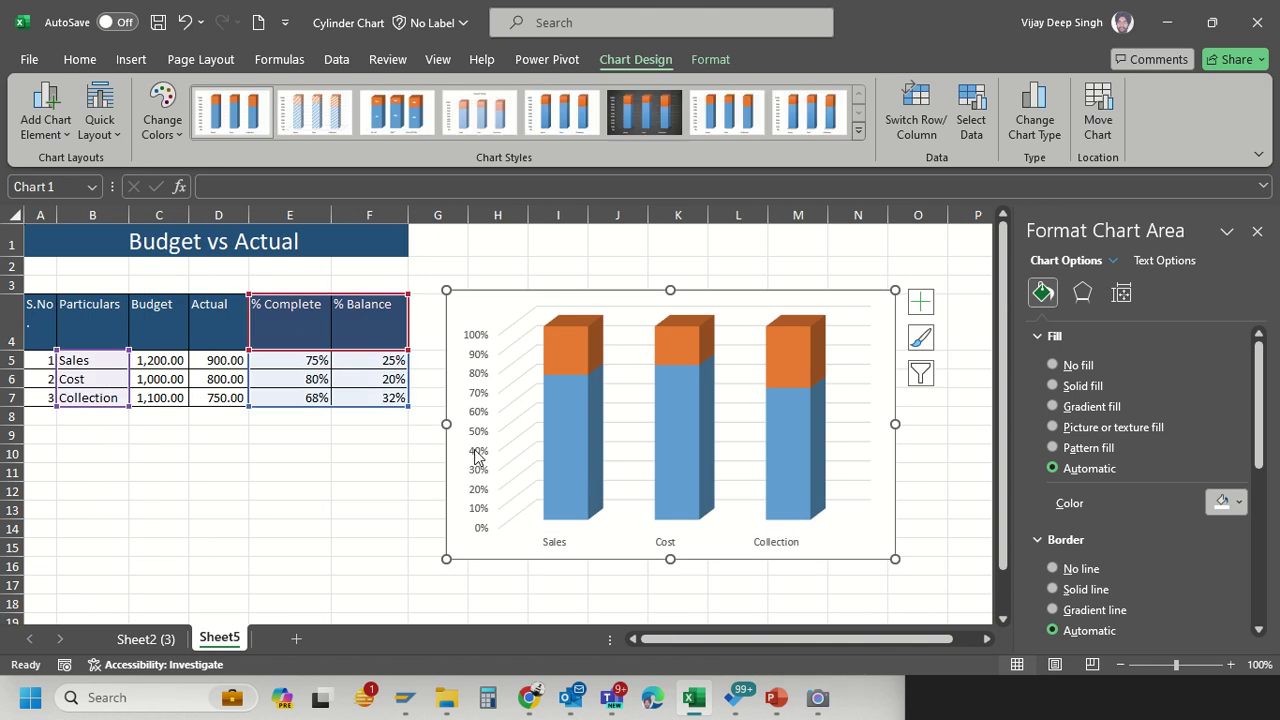
Delete the chart's vertical percentage axis and turn off its gridlines
click(488, 416)
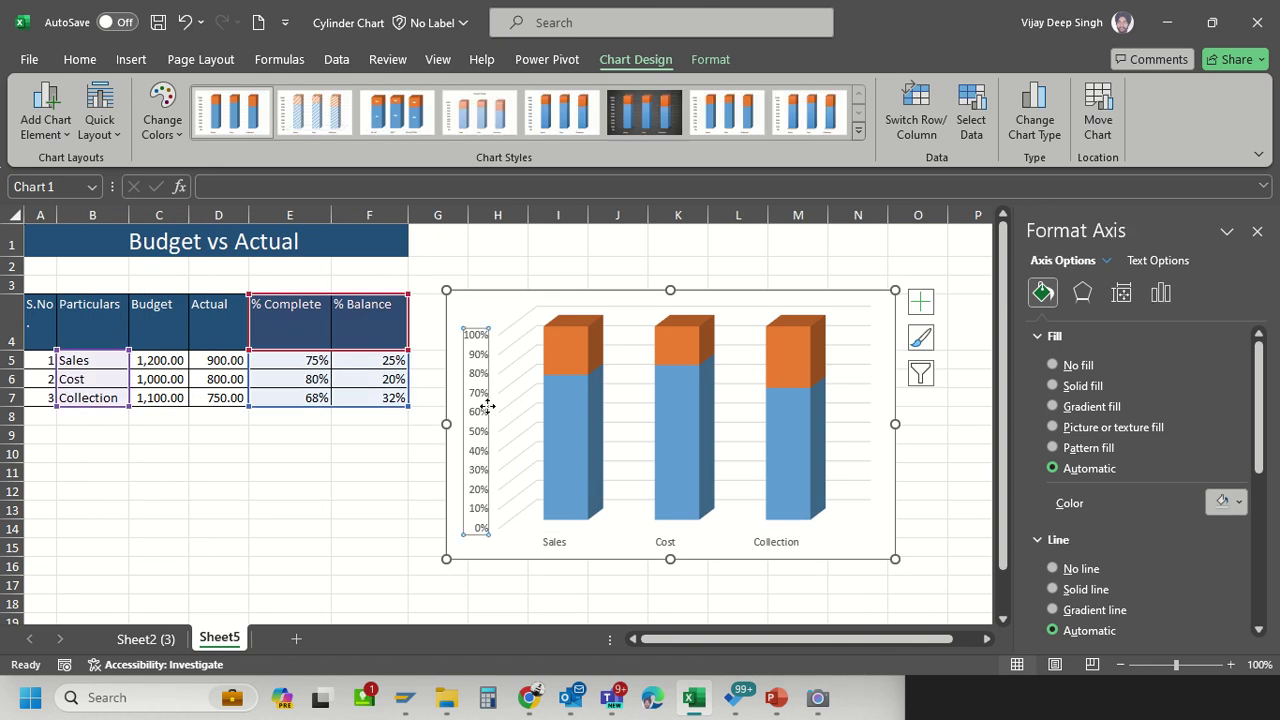
key(Delete)
click(920, 301)
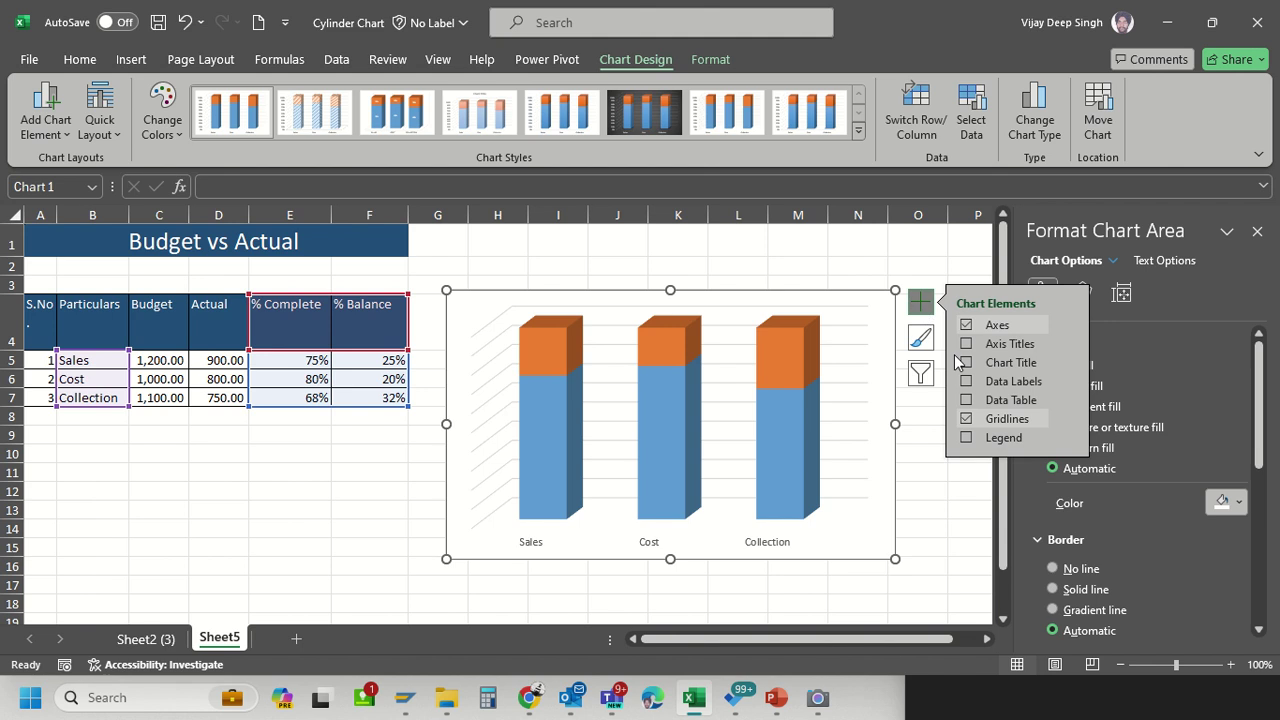
click(966, 418)
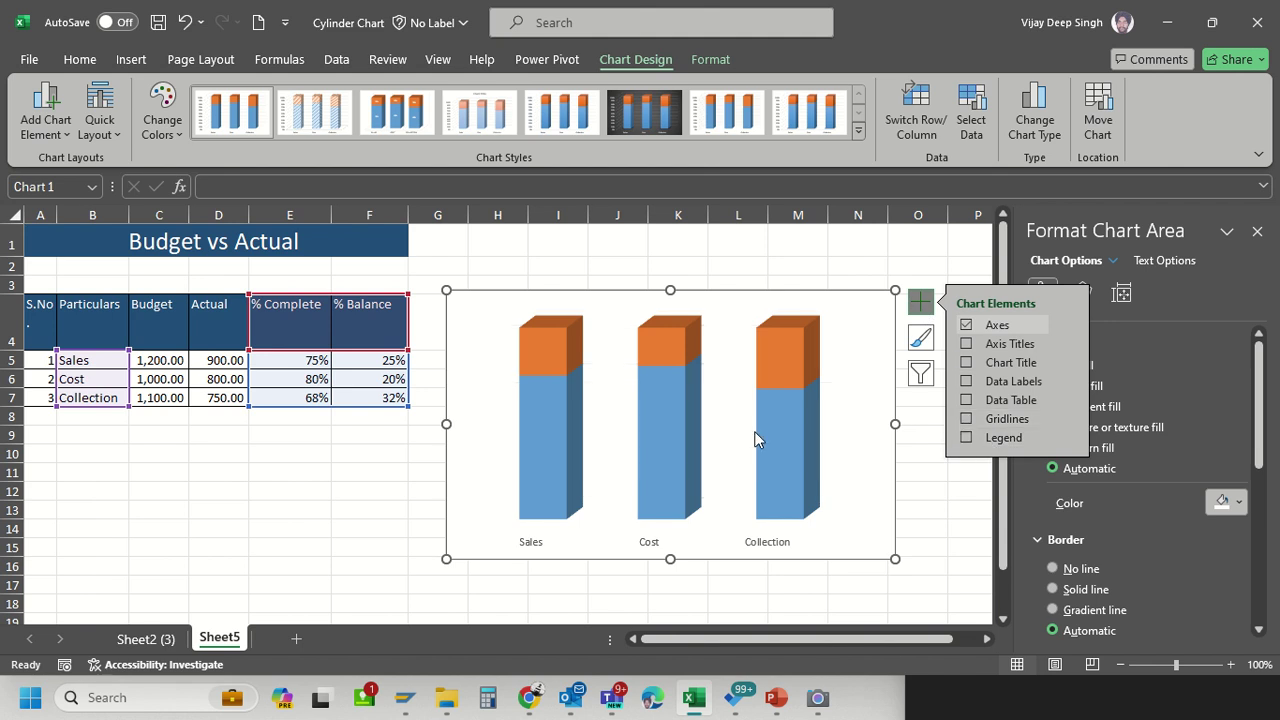
click(534, 475)
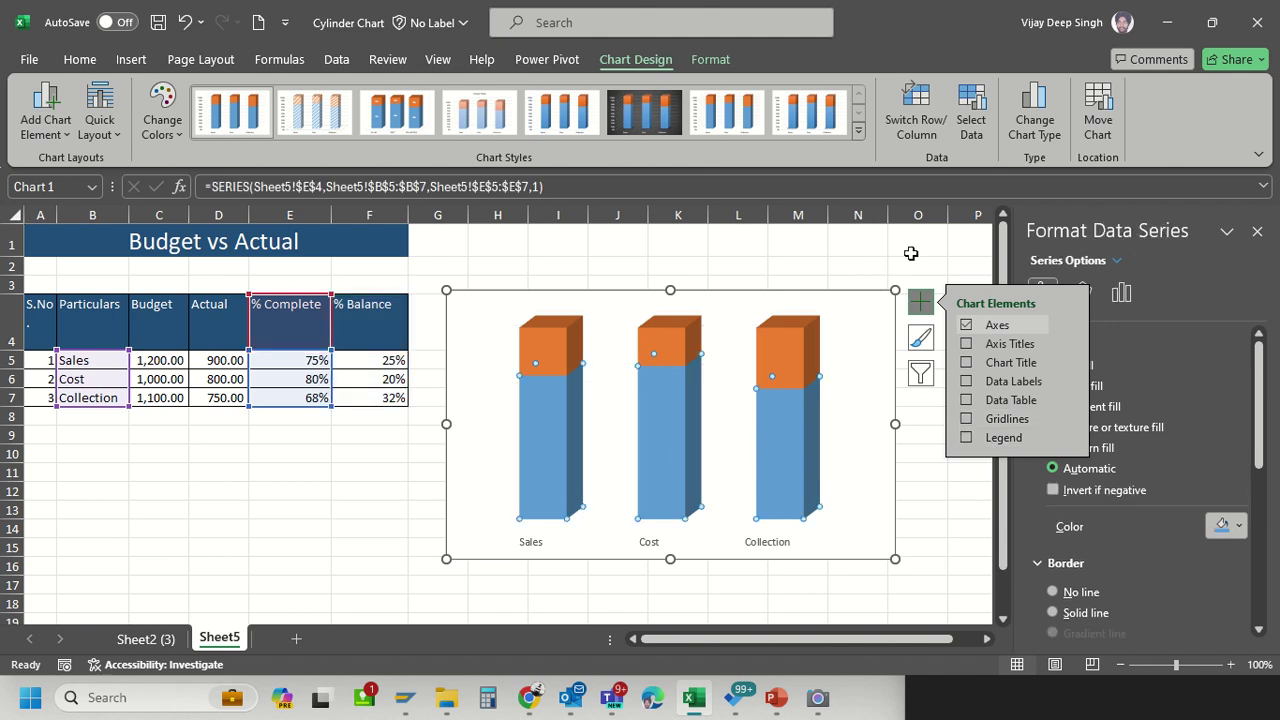
Change the series column shape to Cylinder and reduce the gap width to 34%
click(910, 250)
click(550, 457)
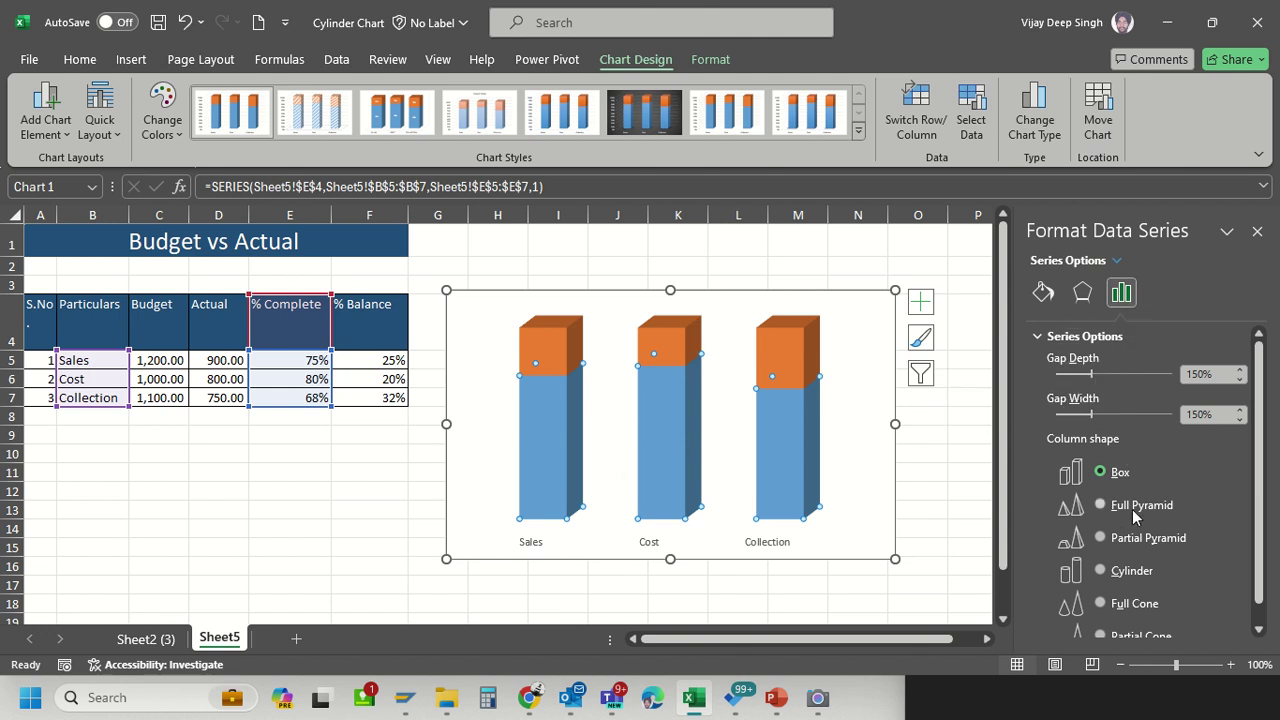
click(1100, 571)
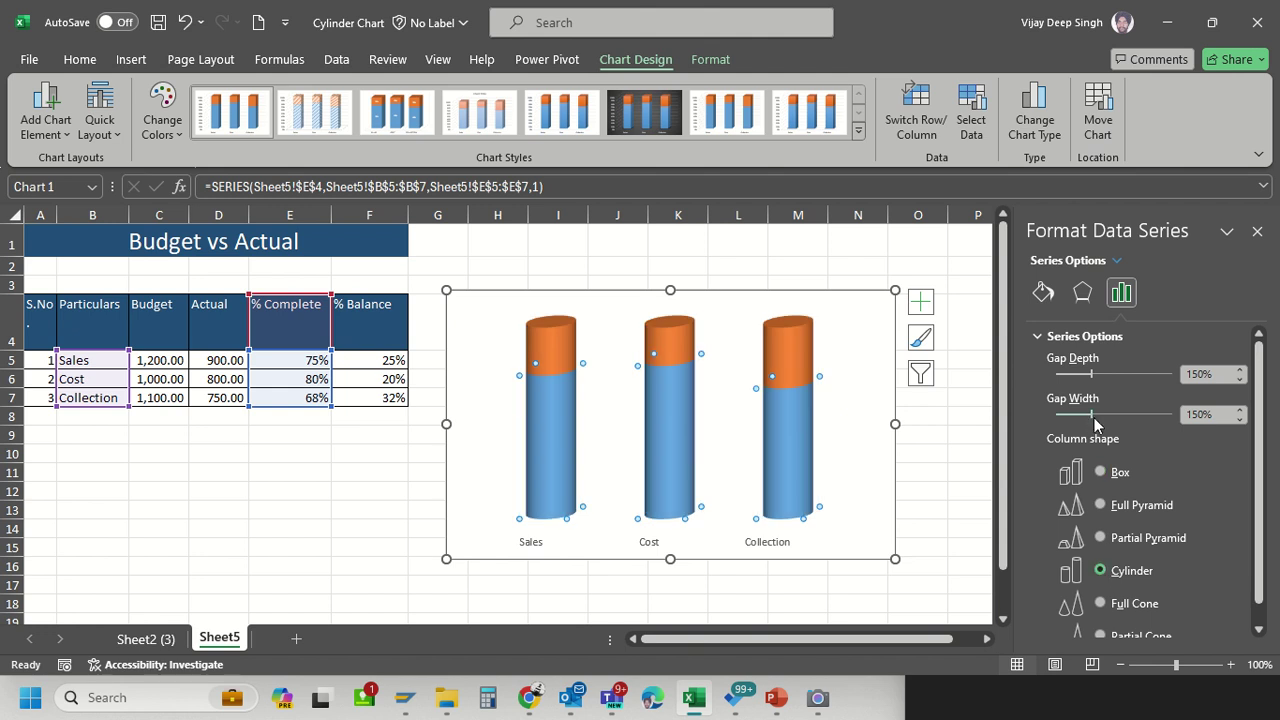
drag(1091, 421, 1061, 426)
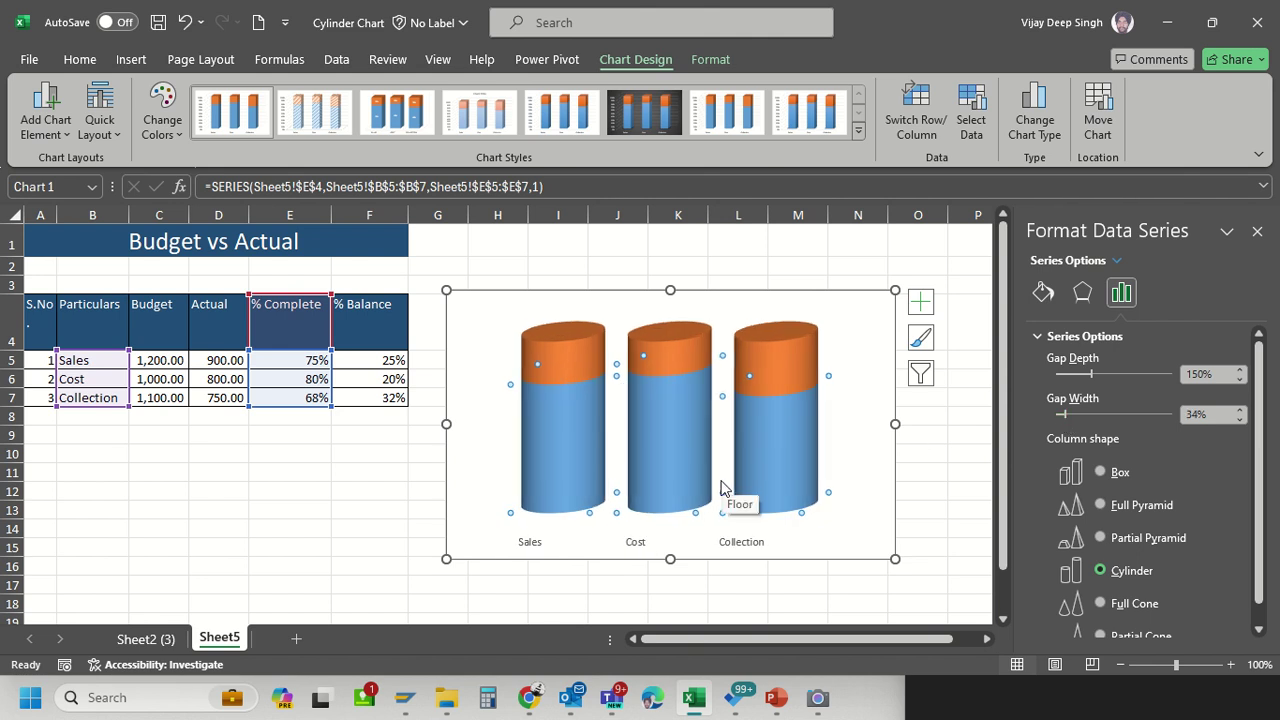
click(571, 488)
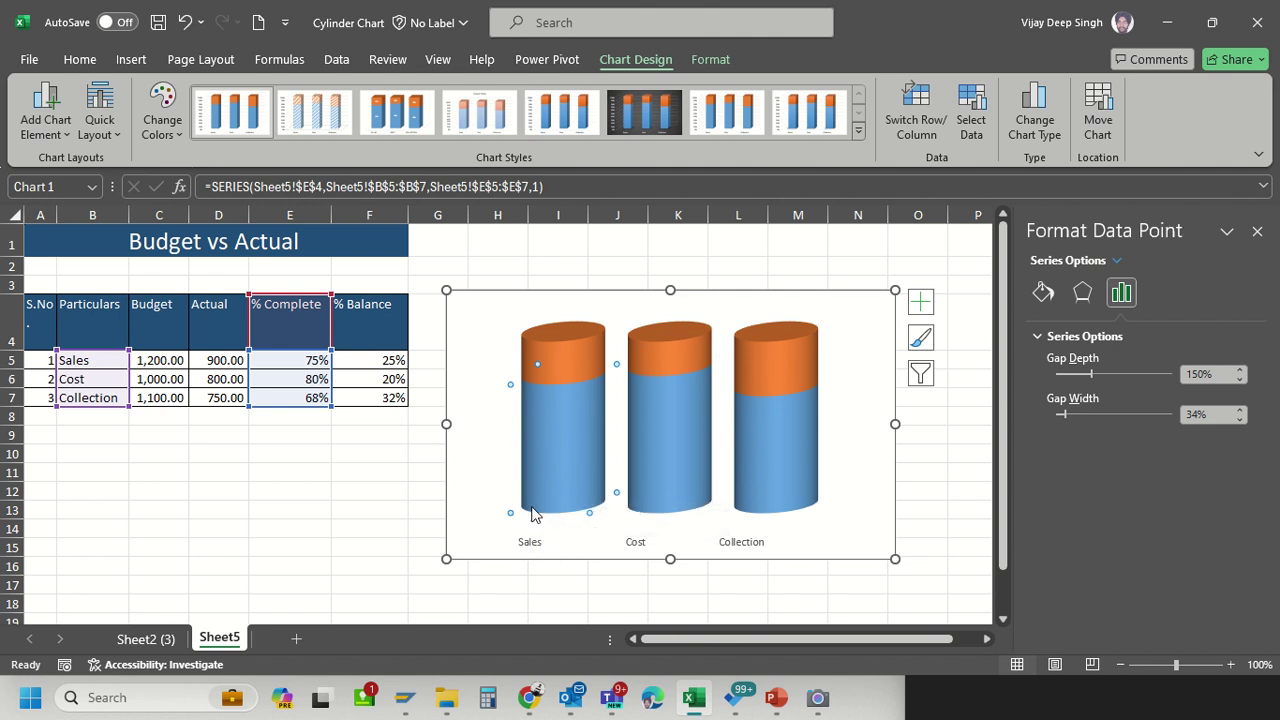
Apply dark blue, orange and green shape styles to the Sales, Cost and Collection % Complete cylinders
click(712, 60)
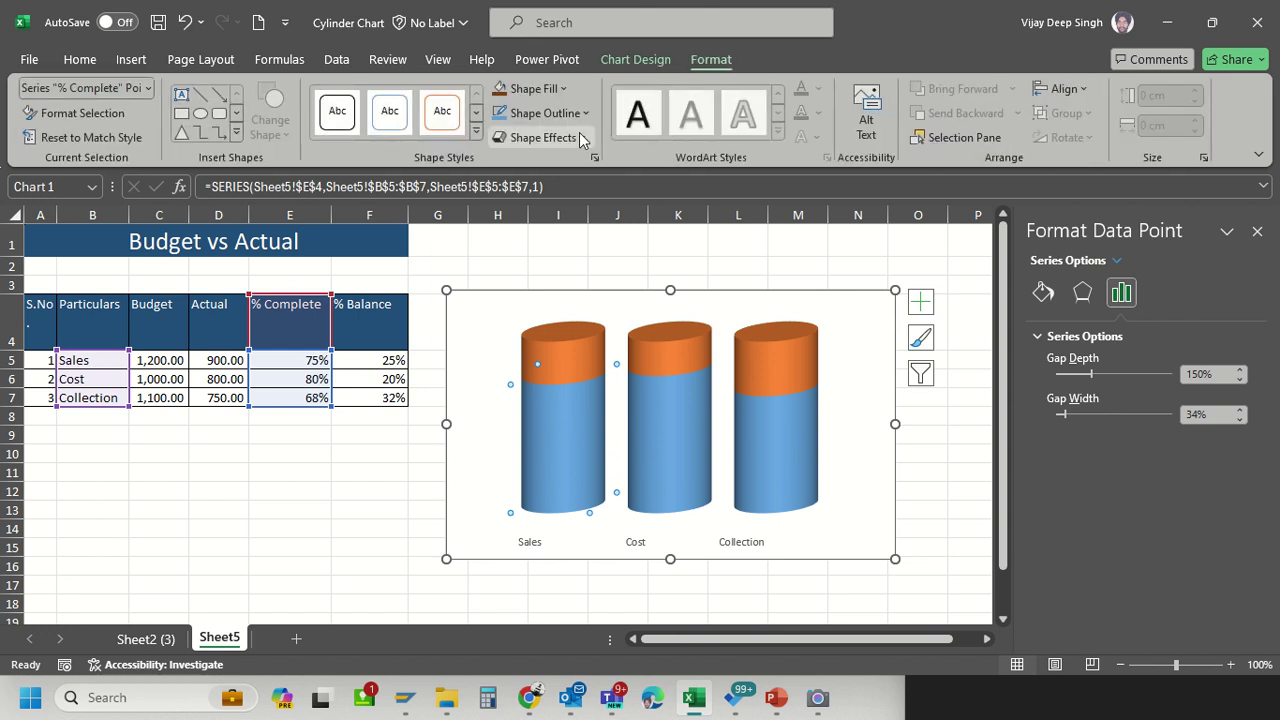
click(476, 131)
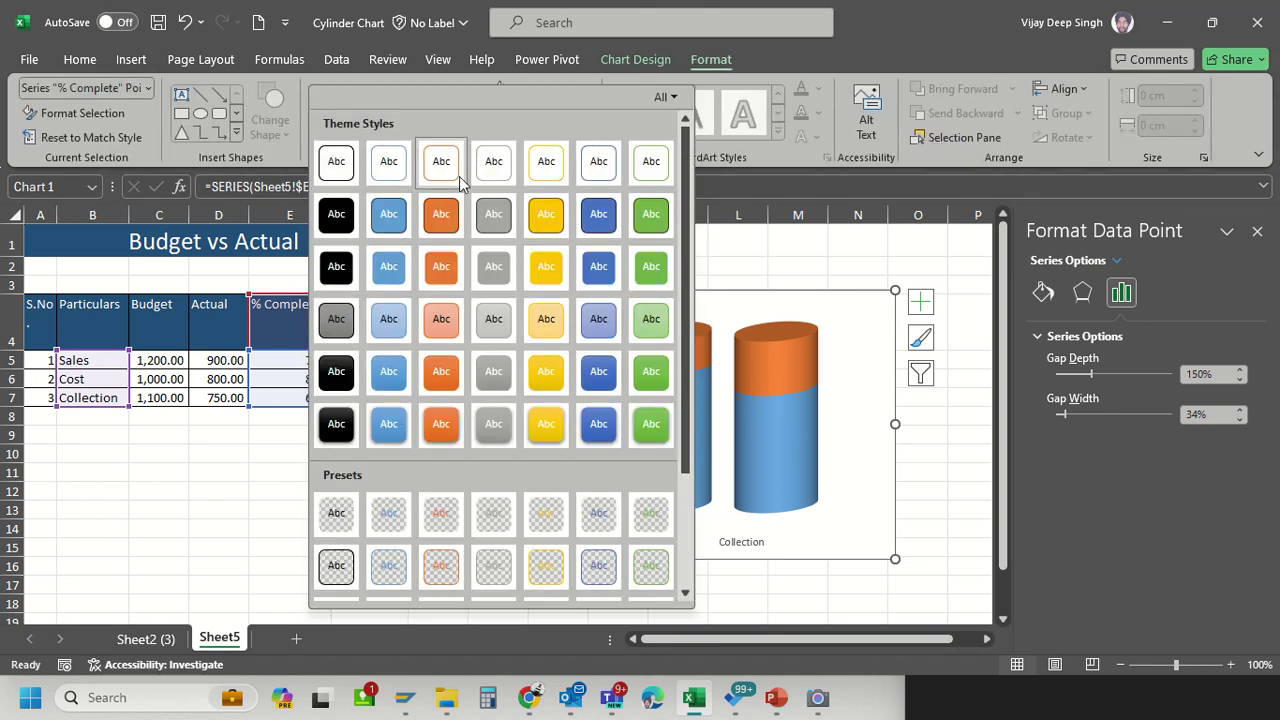
click(600, 428)
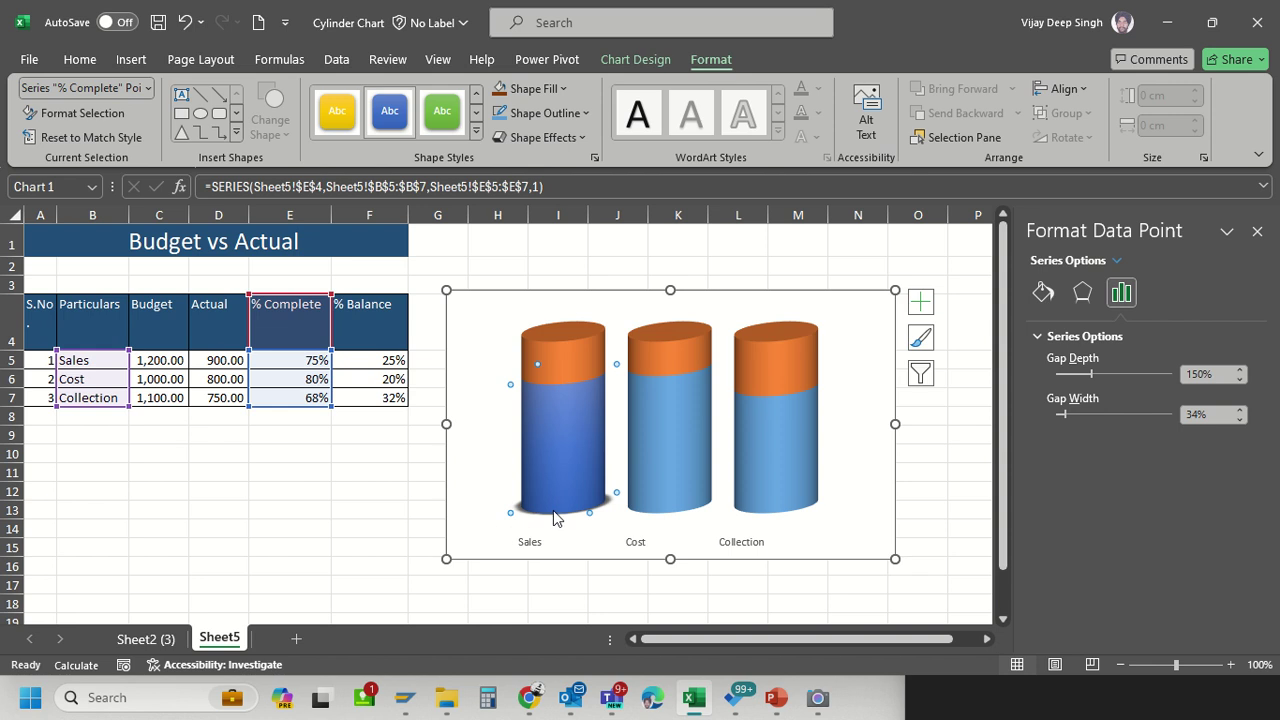
click(681, 464)
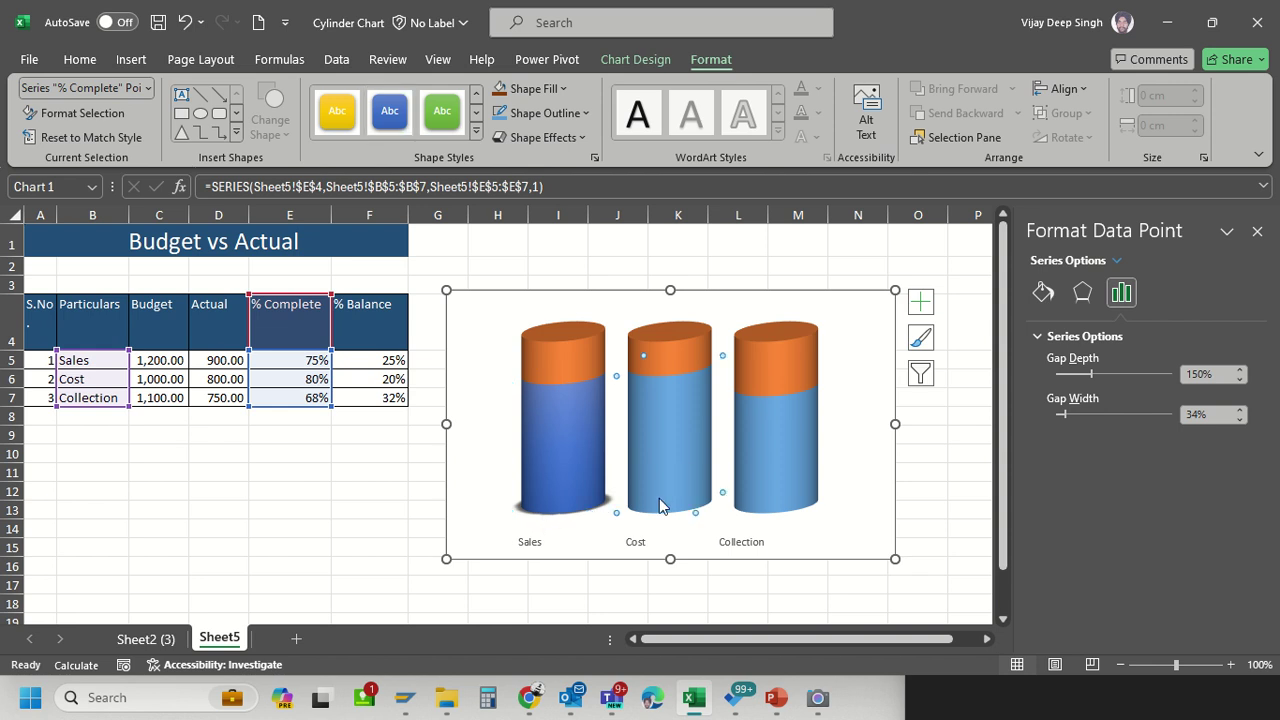
click(476, 131)
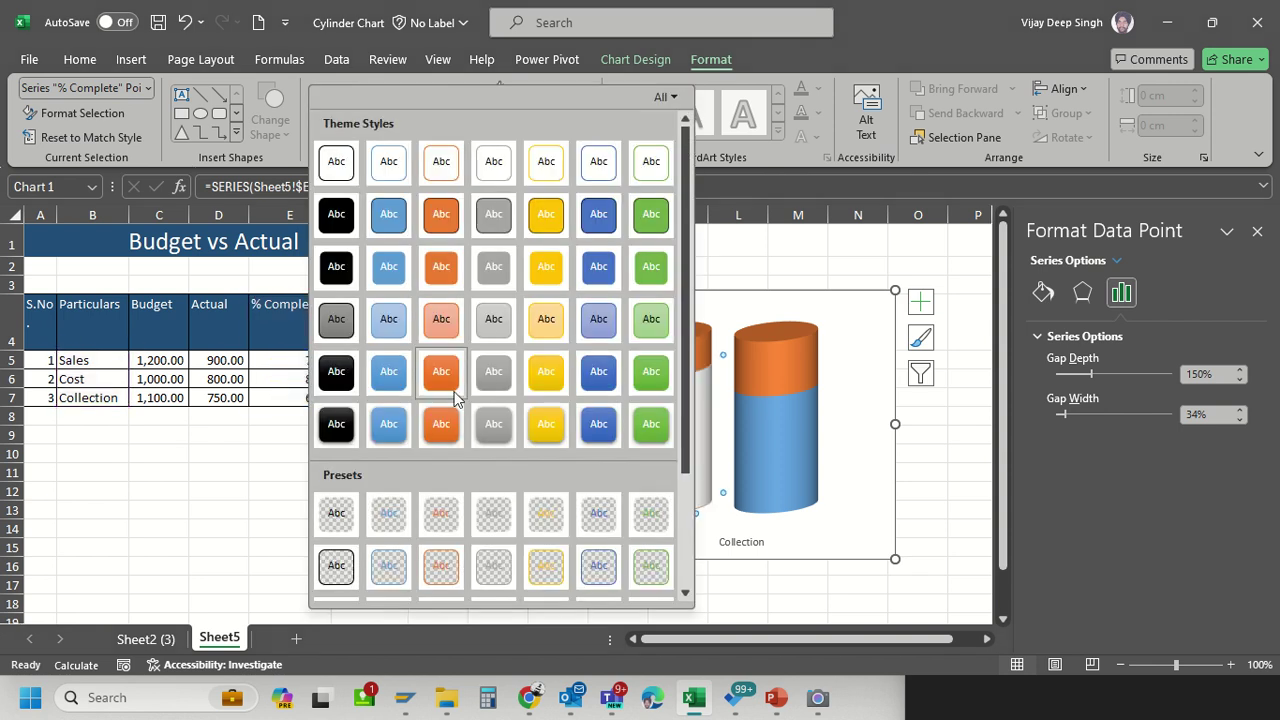
click(443, 423)
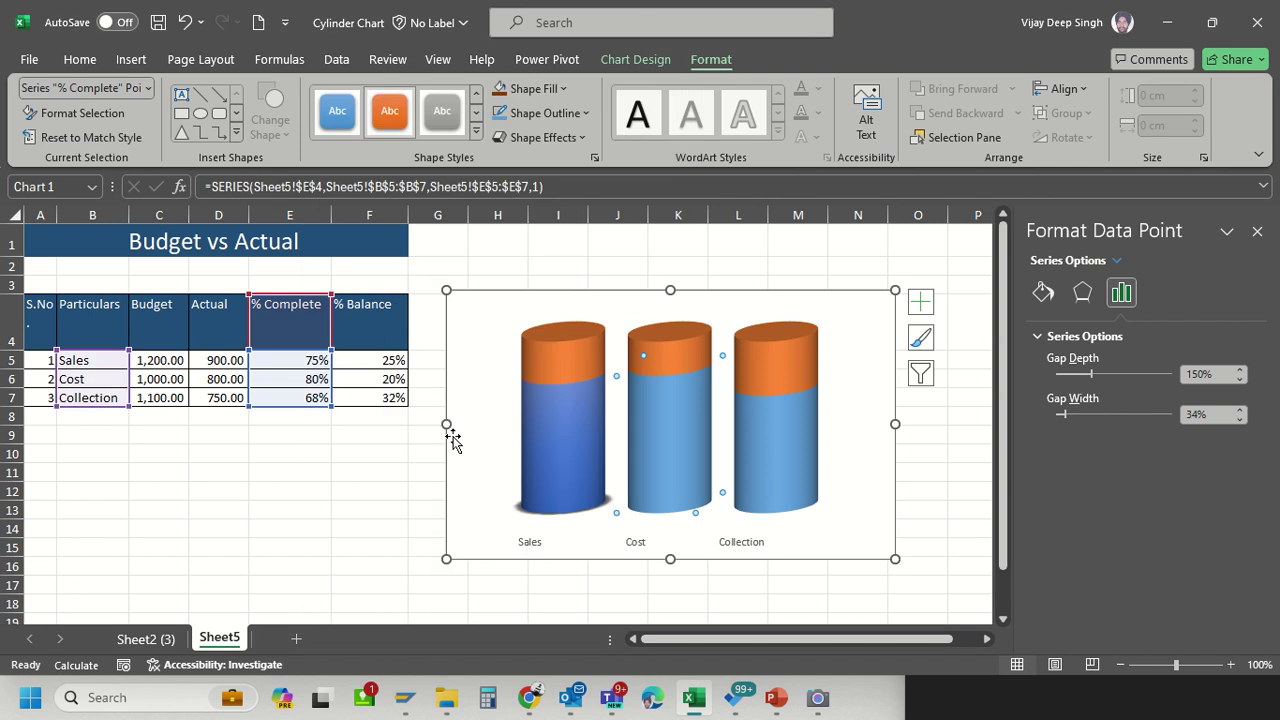
click(800, 482)
click(476, 131)
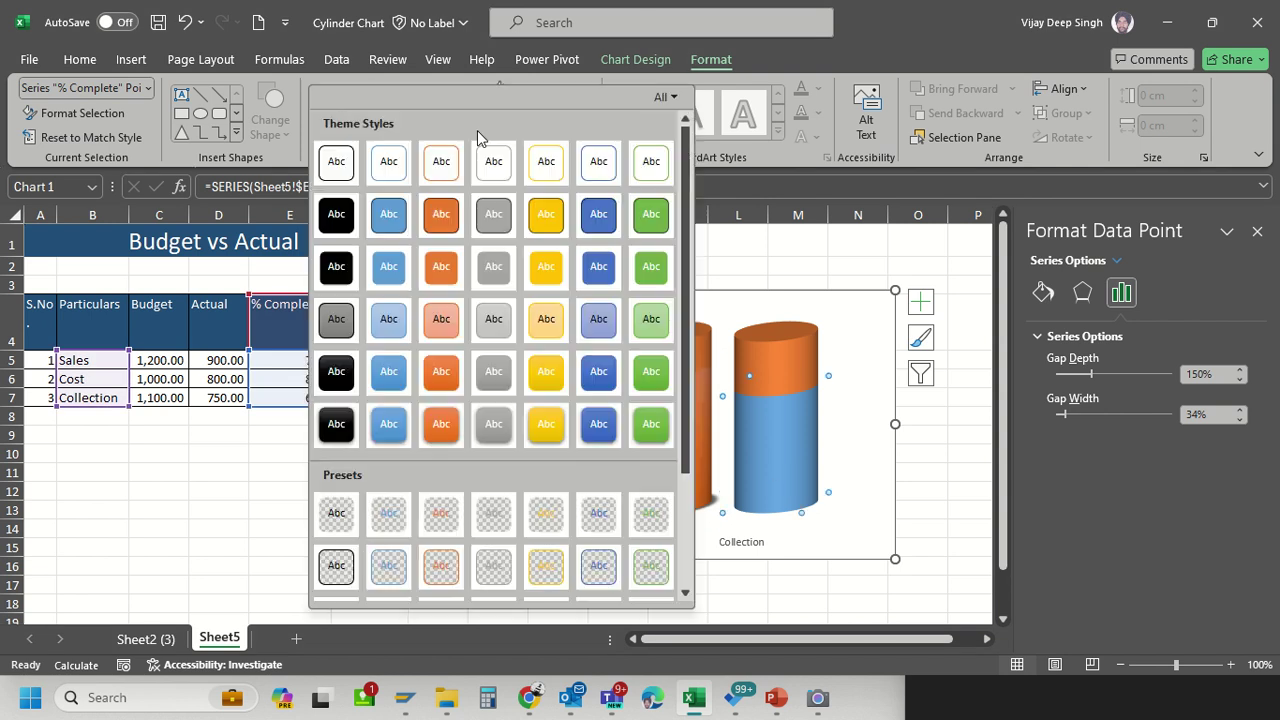
click(645, 428)
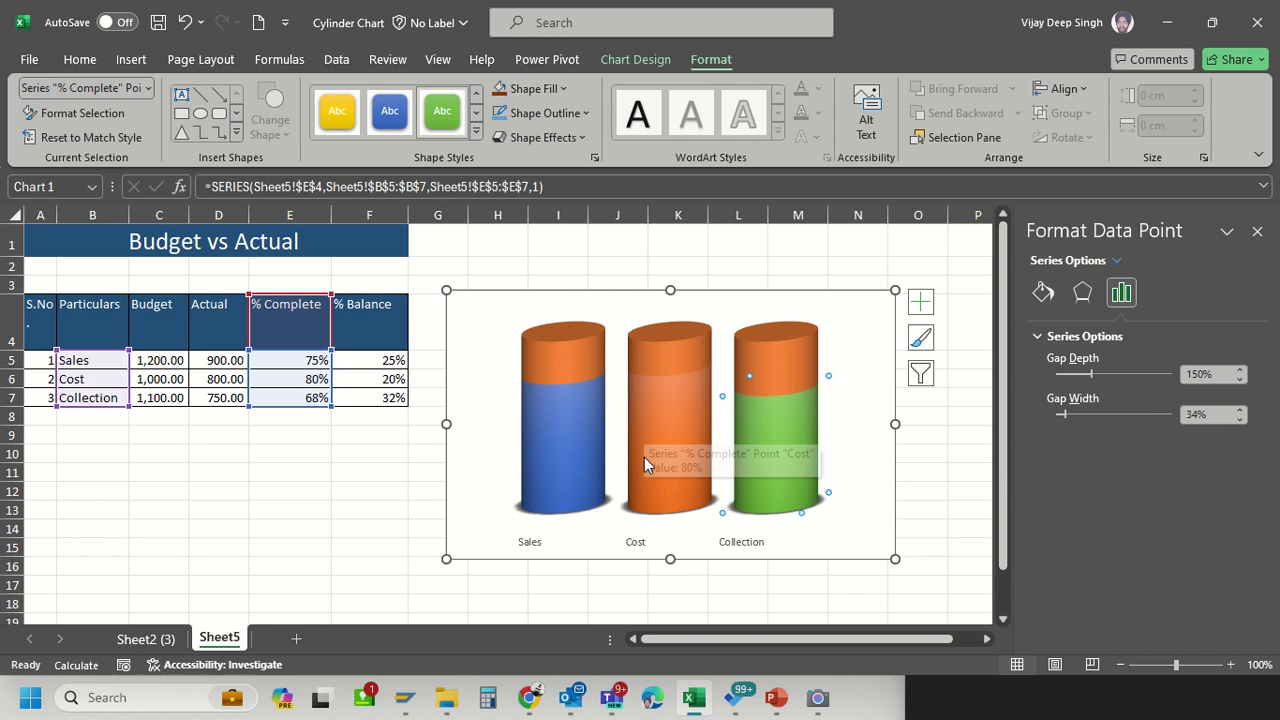
click(556, 358)
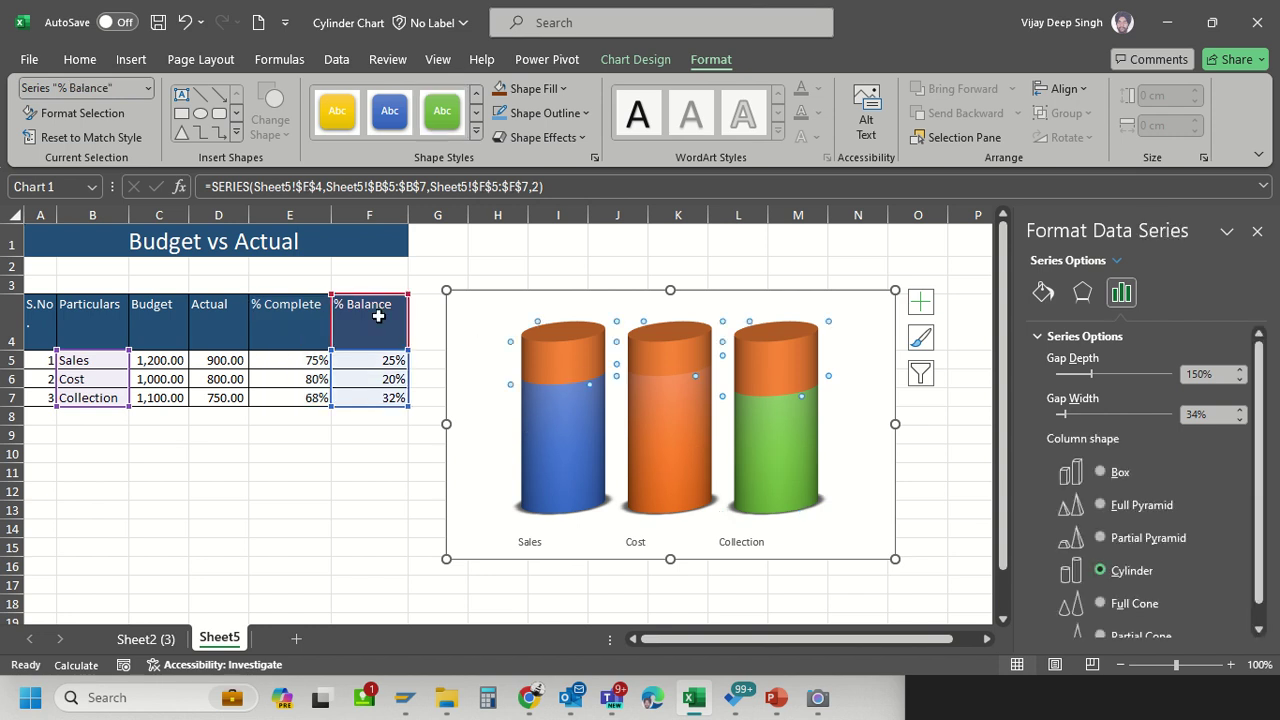
Give the % Balance series a light grey solid fill at 40% transparency
click(1043, 295)
click(1061, 389)
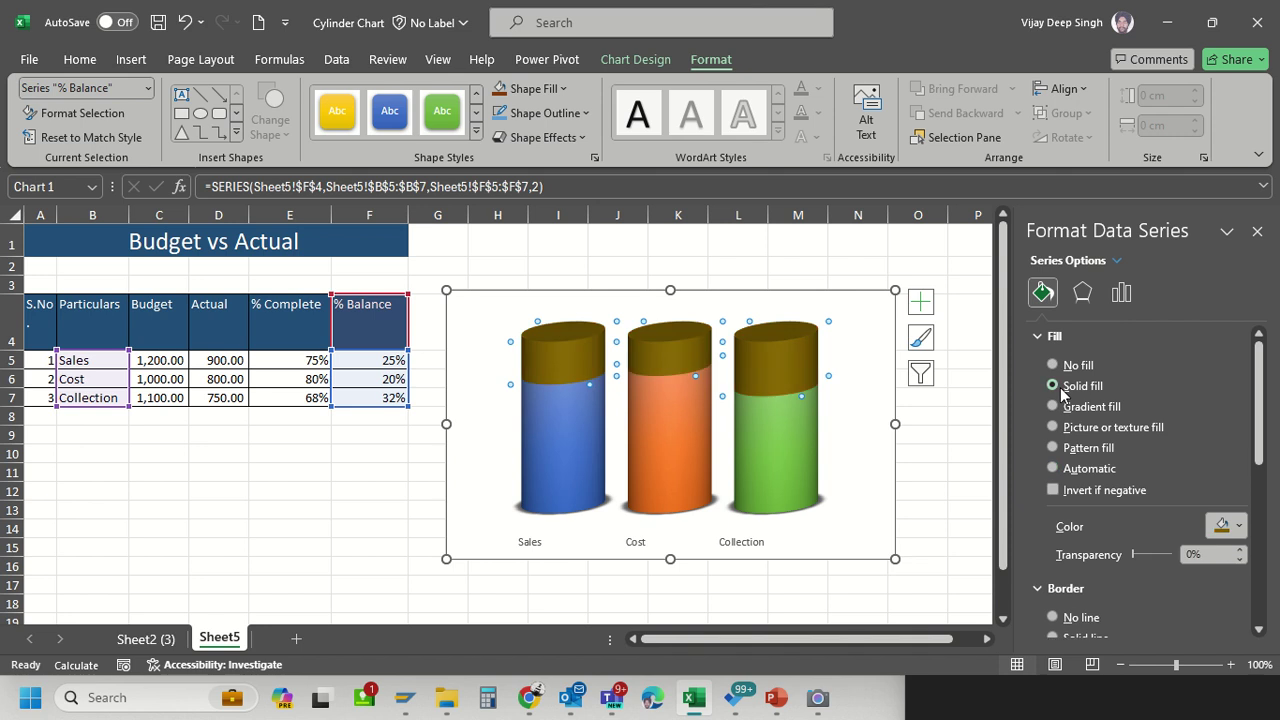
click(1240, 531)
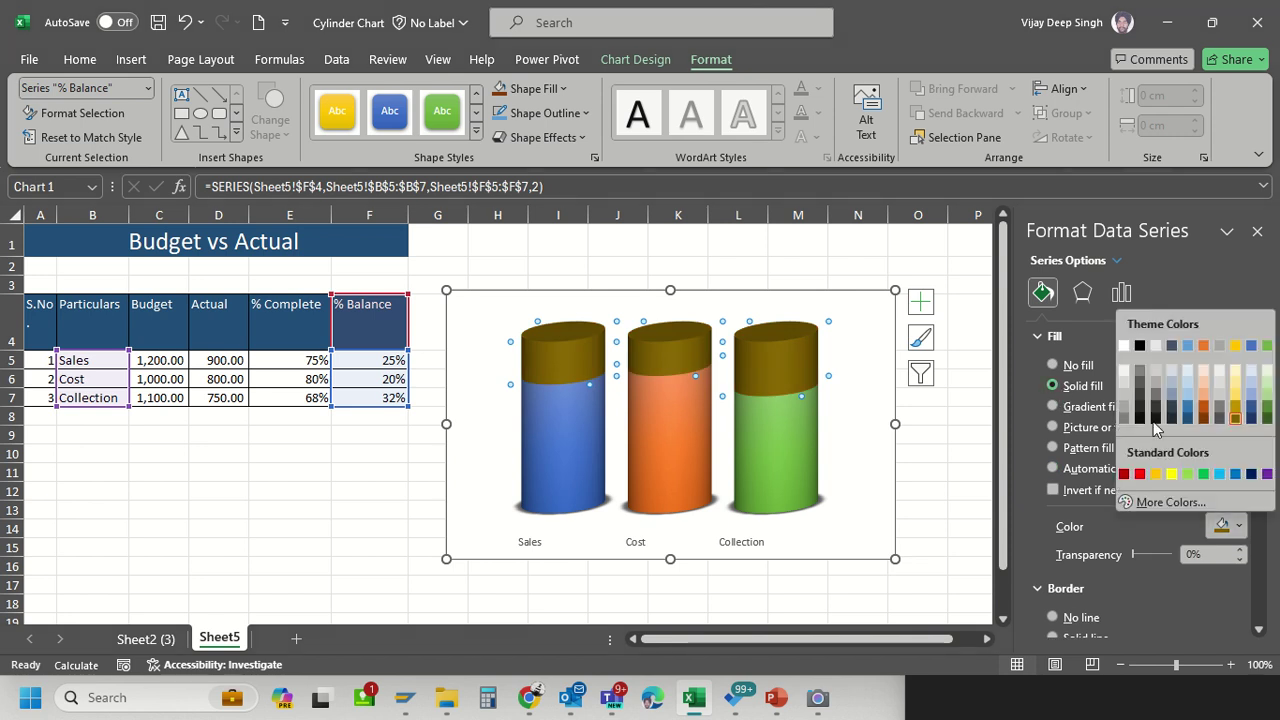
click(1121, 382)
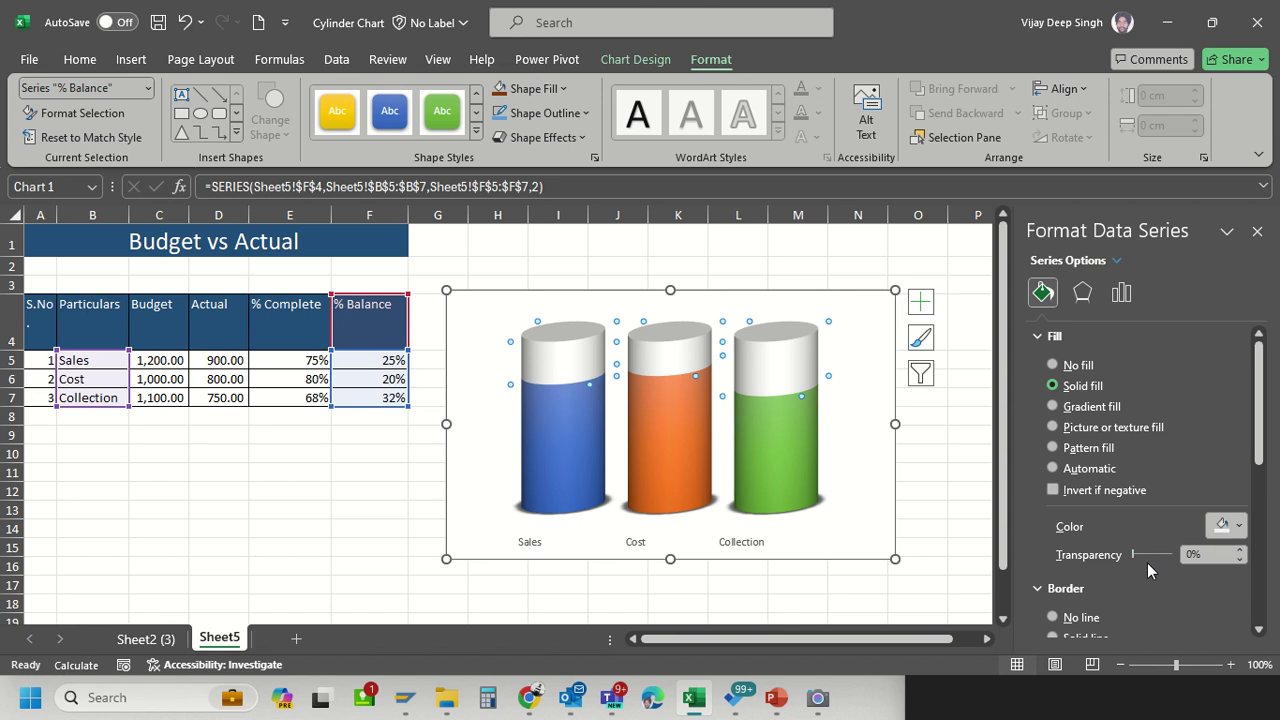
drag(1133, 556, 1149, 563)
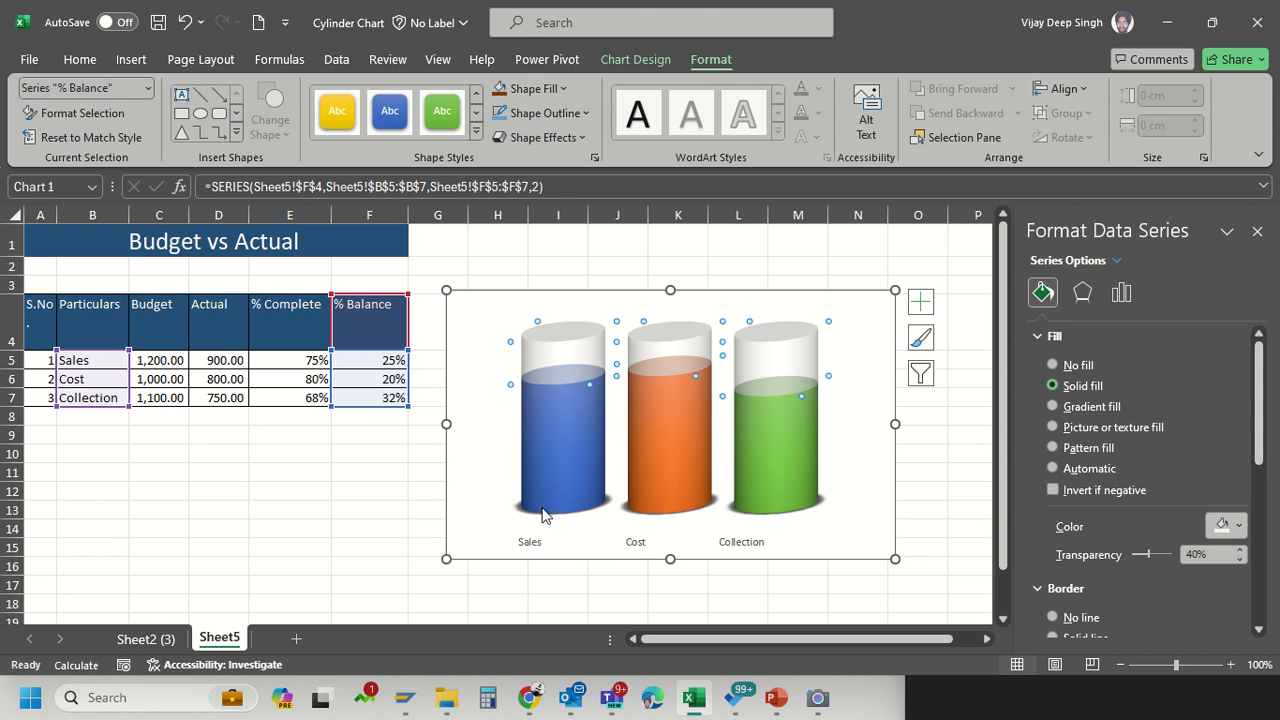
click(885, 556)
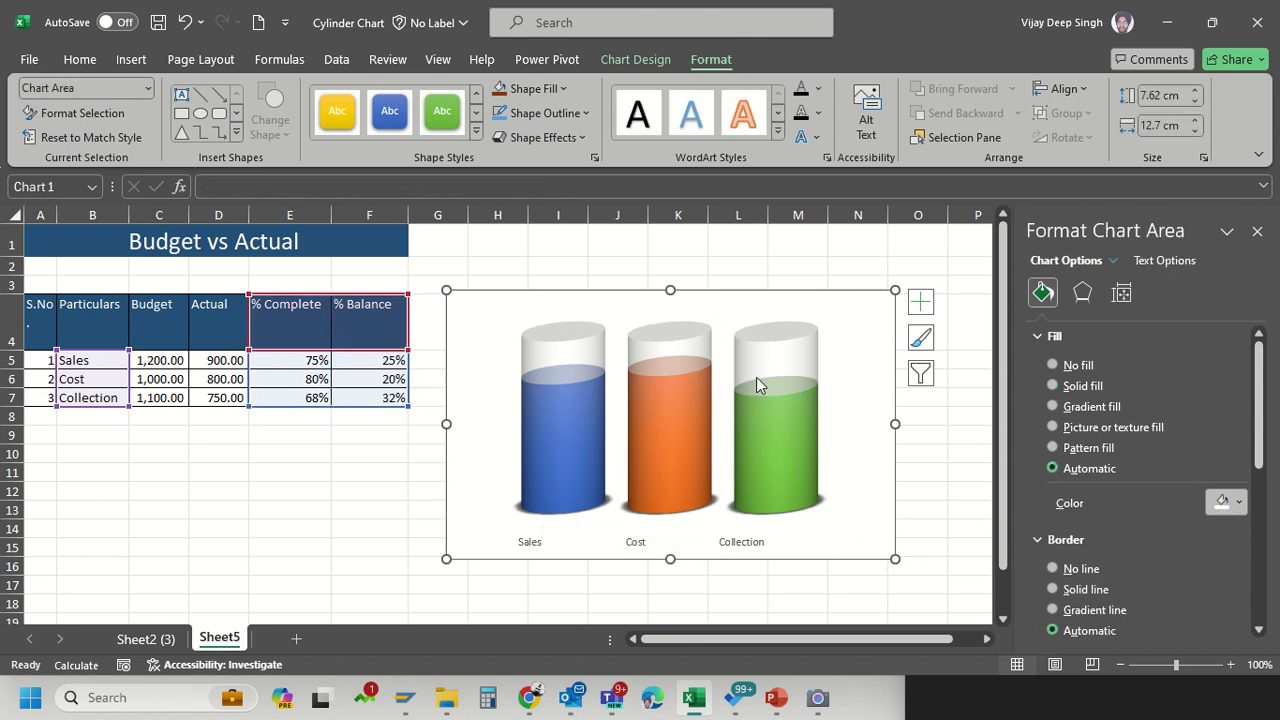
Make the chart taller and add a chart title and percentage data labels
drag(670, 281, 672, 246)
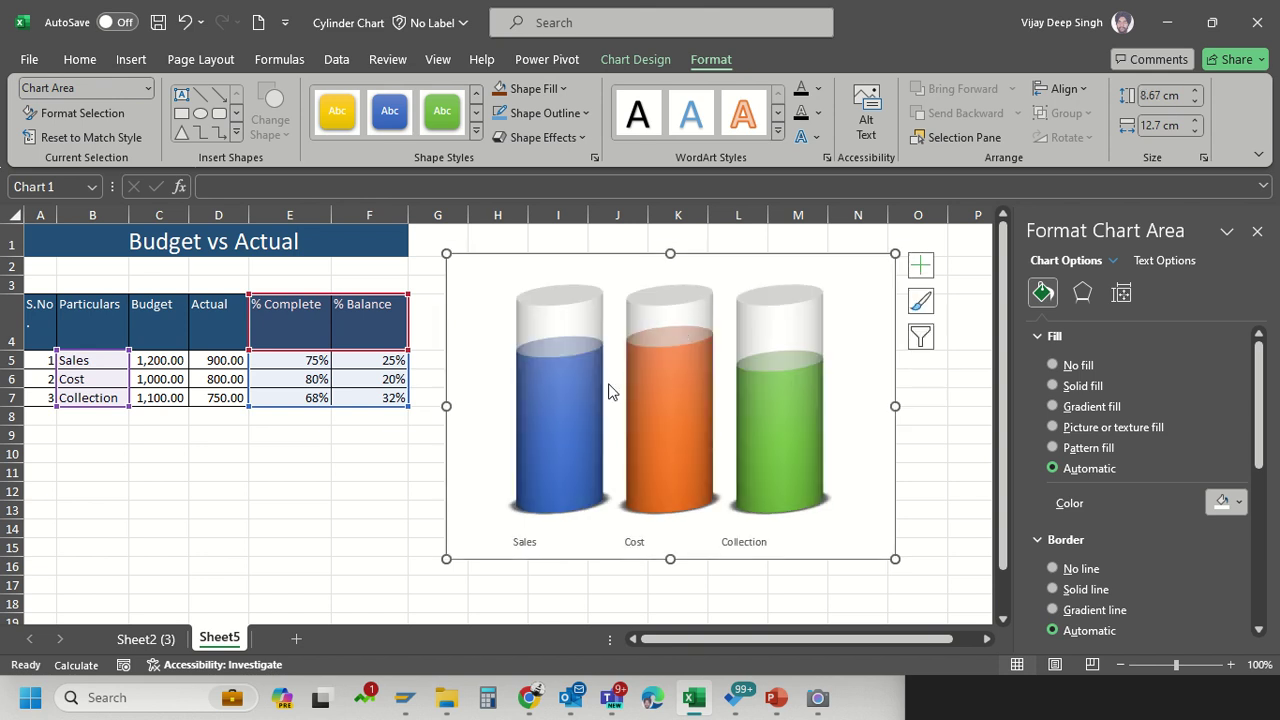
click(921, 272)
click(966, 326)
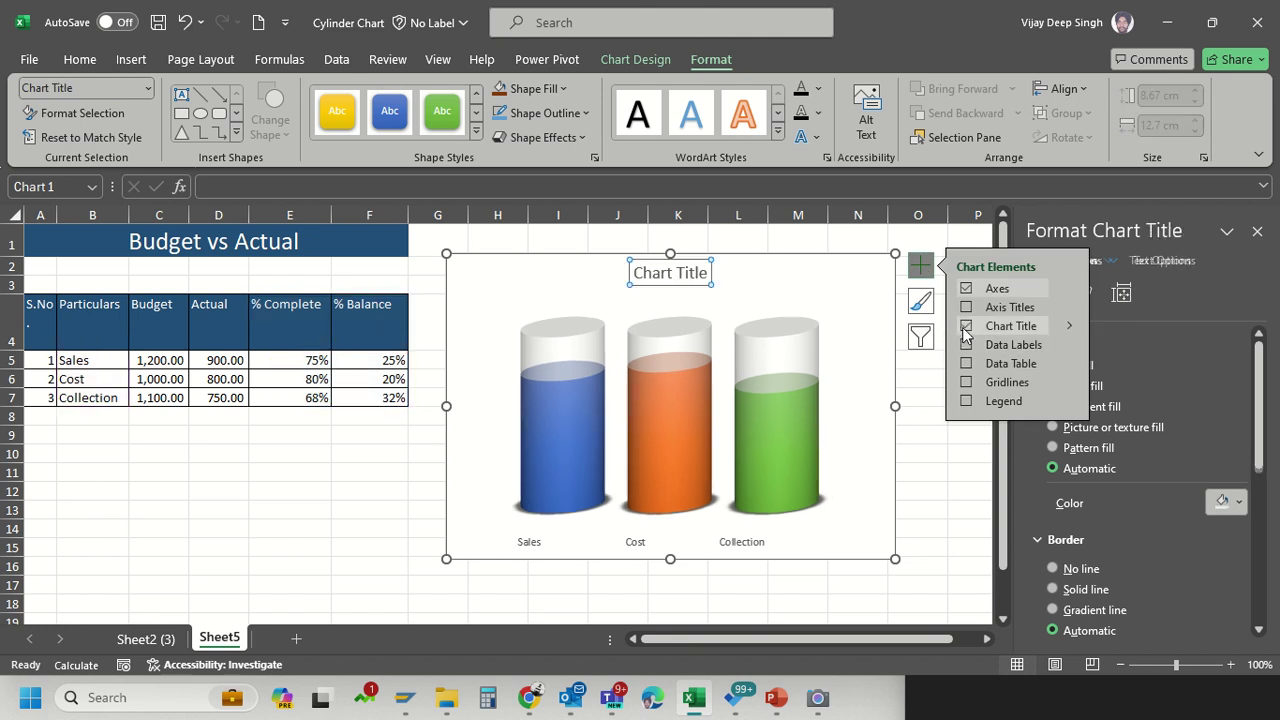
click(967, 345)
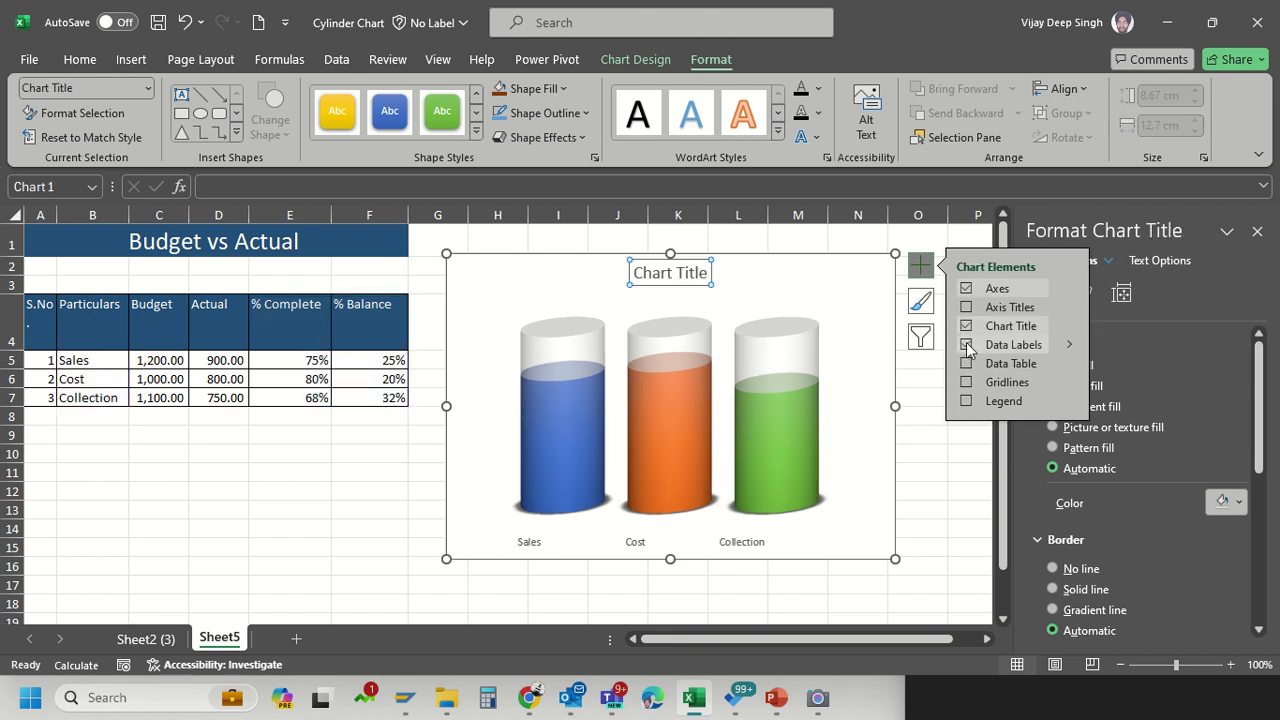
click(967, 345)
click(630, 465)
key(Down)
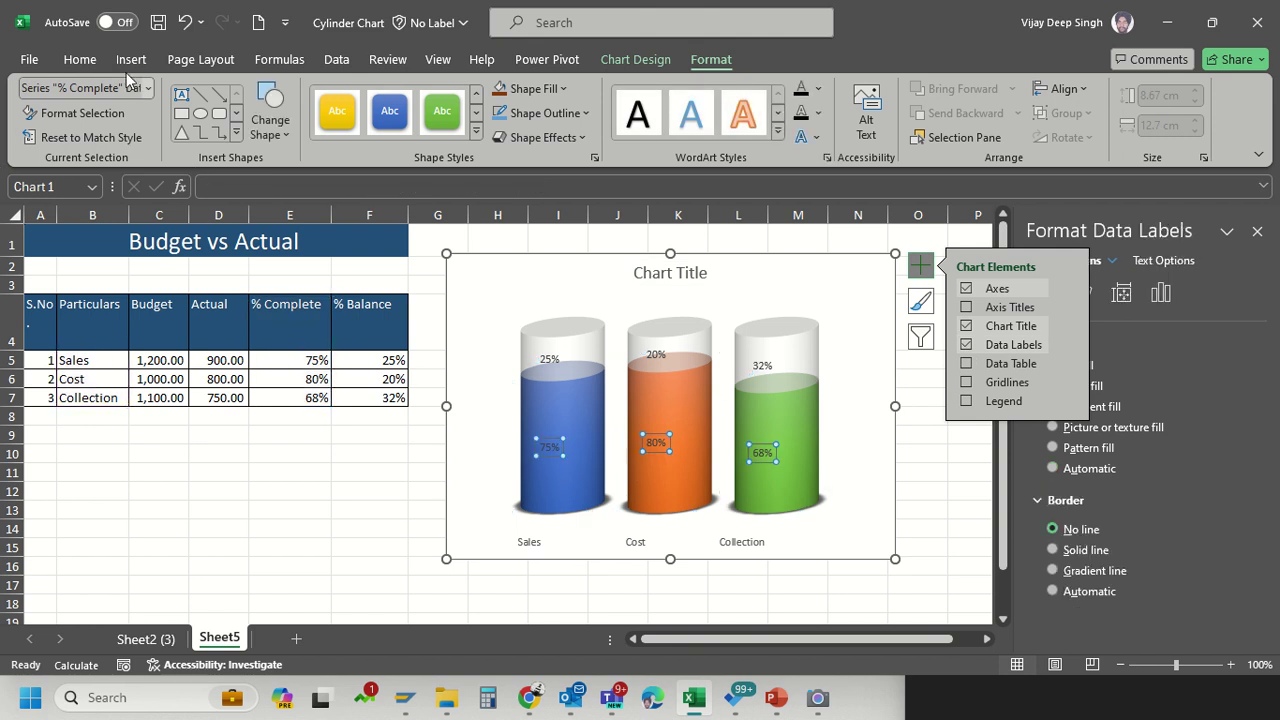
Make the % Complete data labels 16 pt bold and raise their left margin past 0.8 cm
click(84, 60)
click(263, 95)
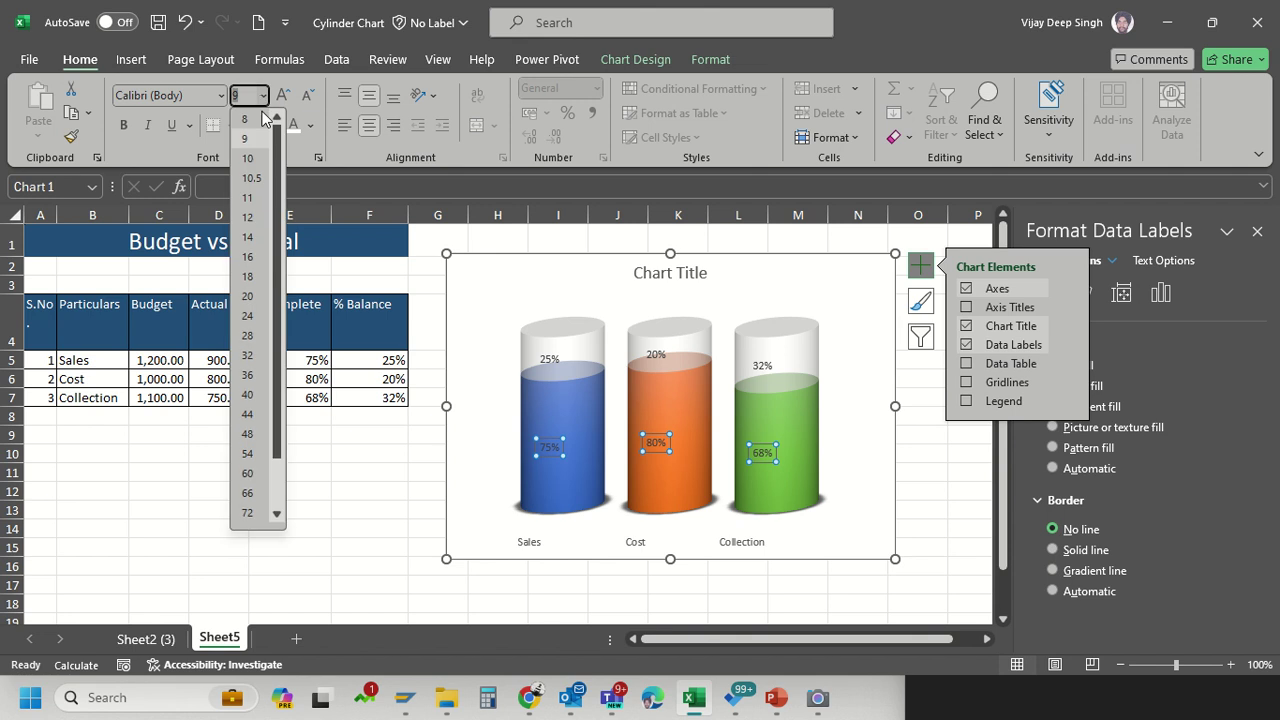
click(250, 257)
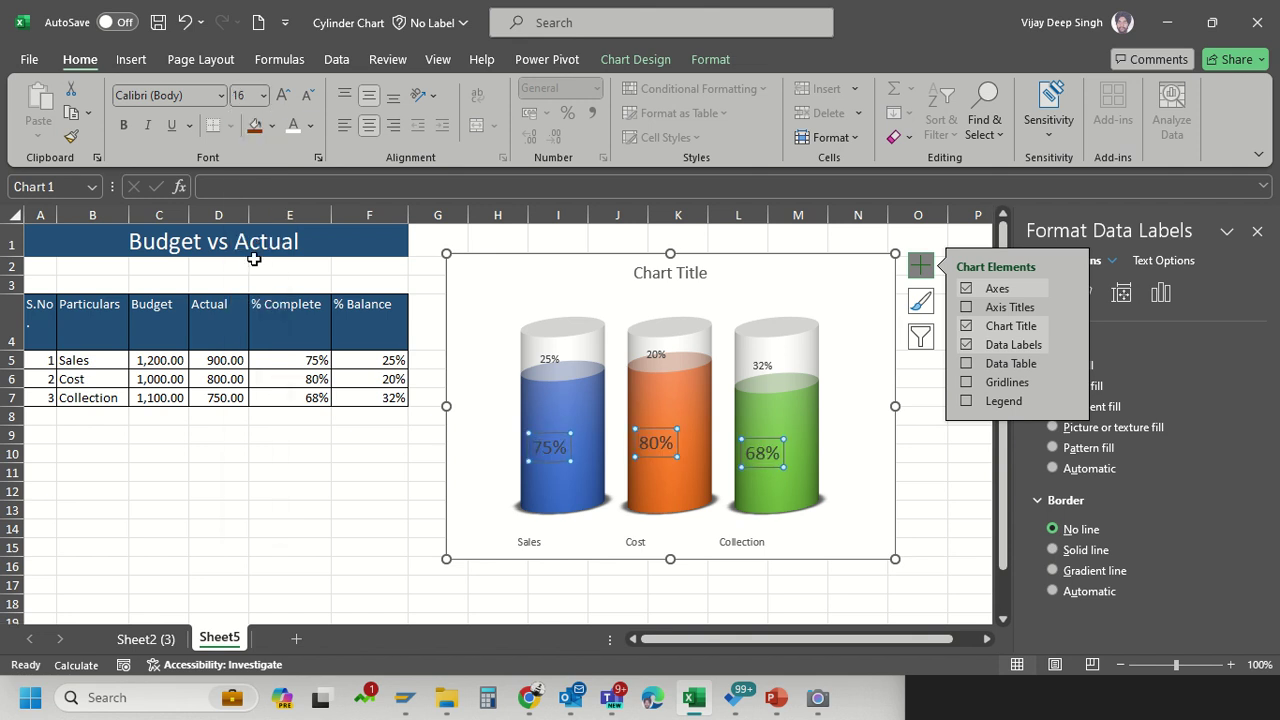
key(ctrl+b)
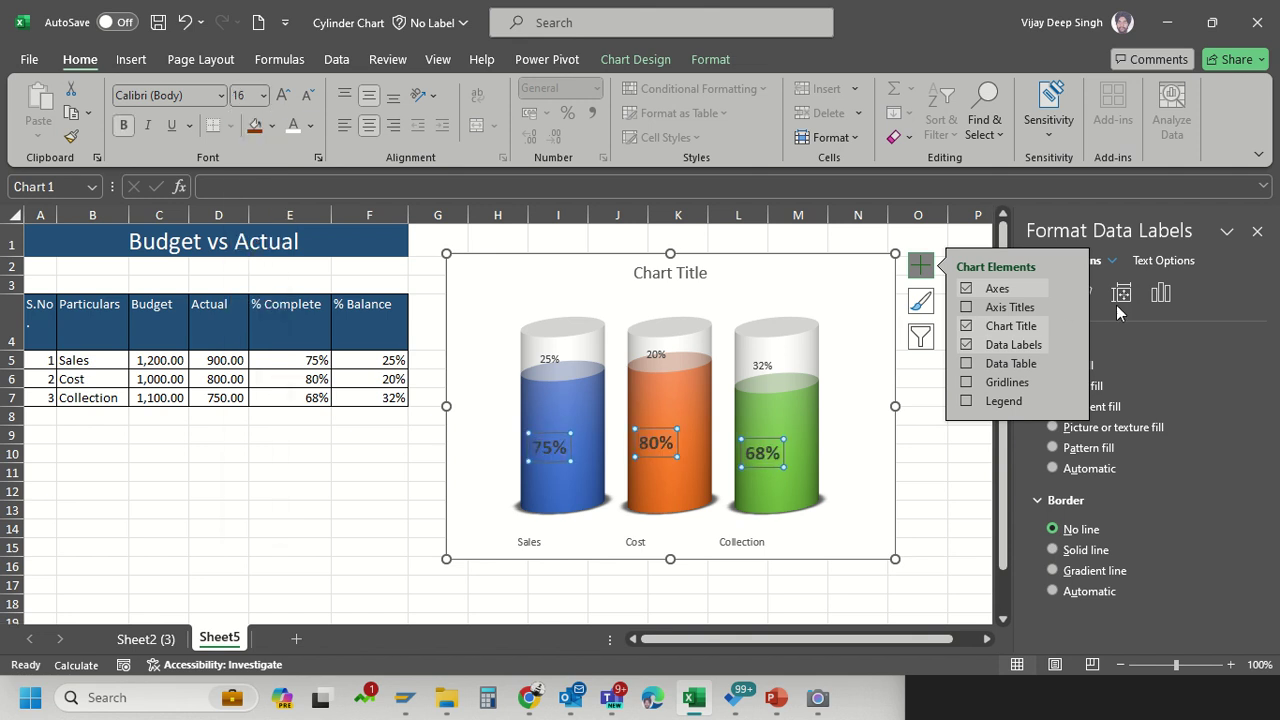
click(1121, 292)
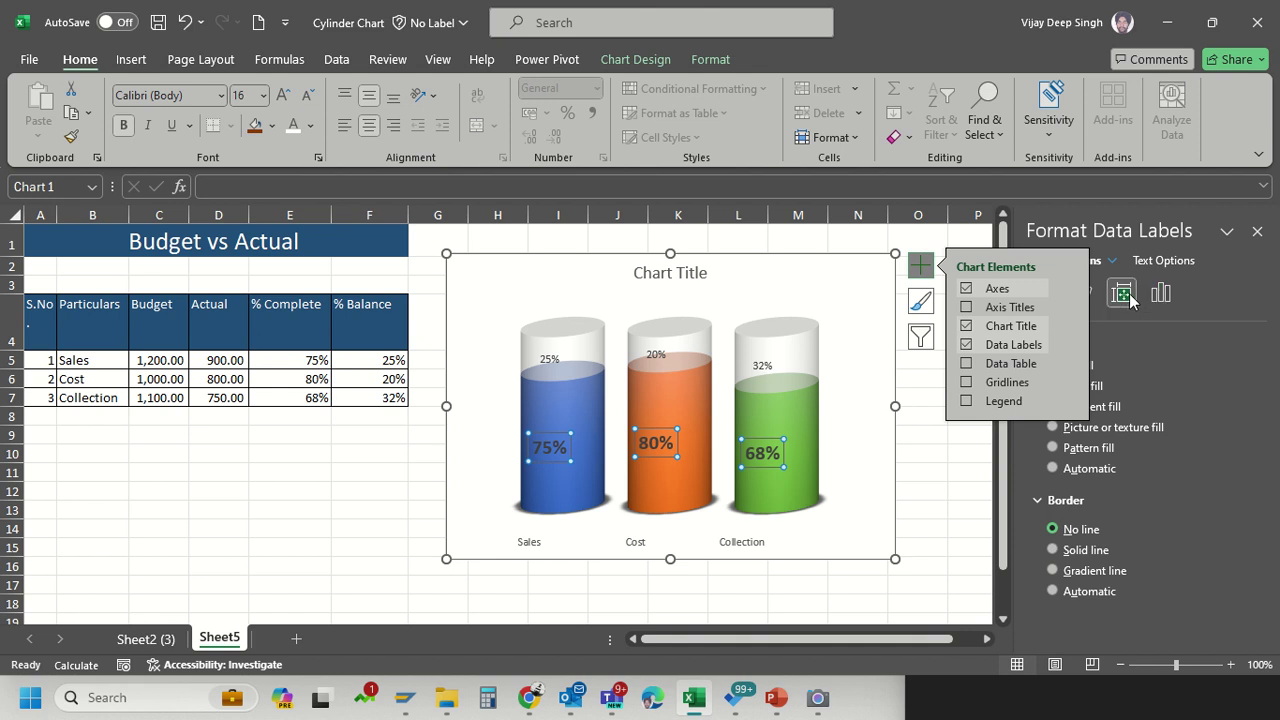
scroll(1153, 529, down, 5)
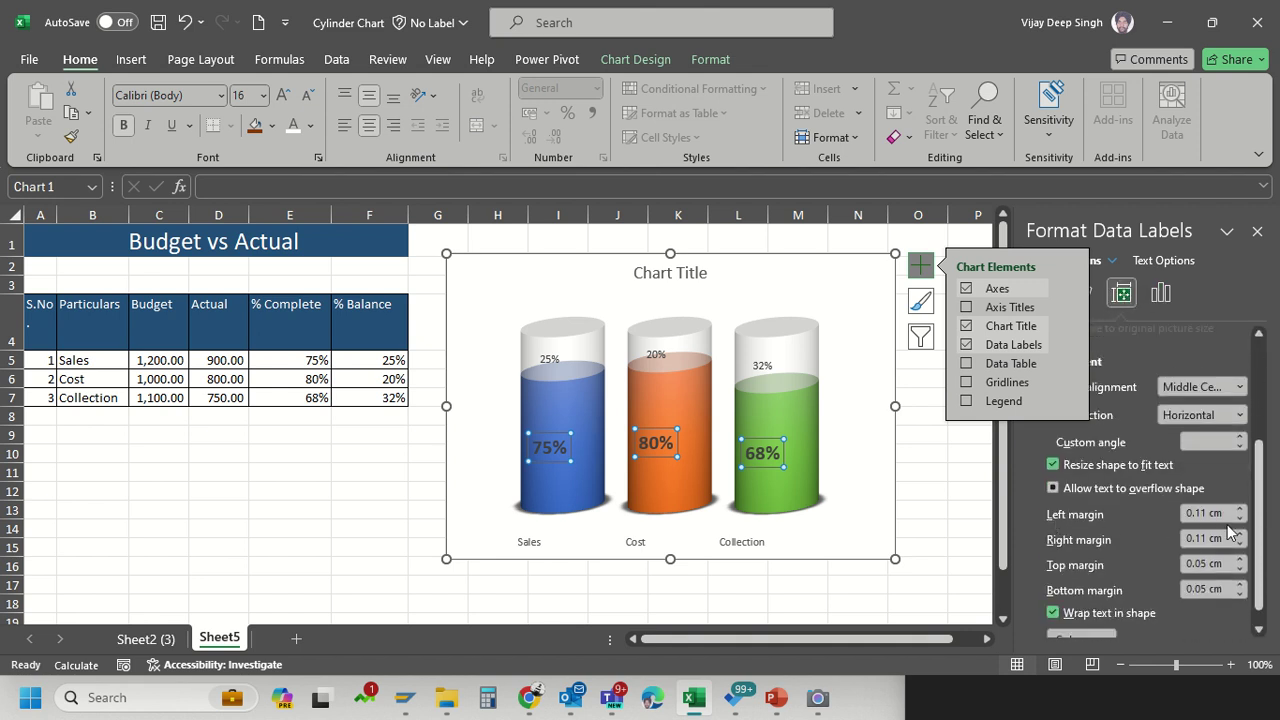
click(1240, 510)
click(1240, 510)
click(1240, 510)
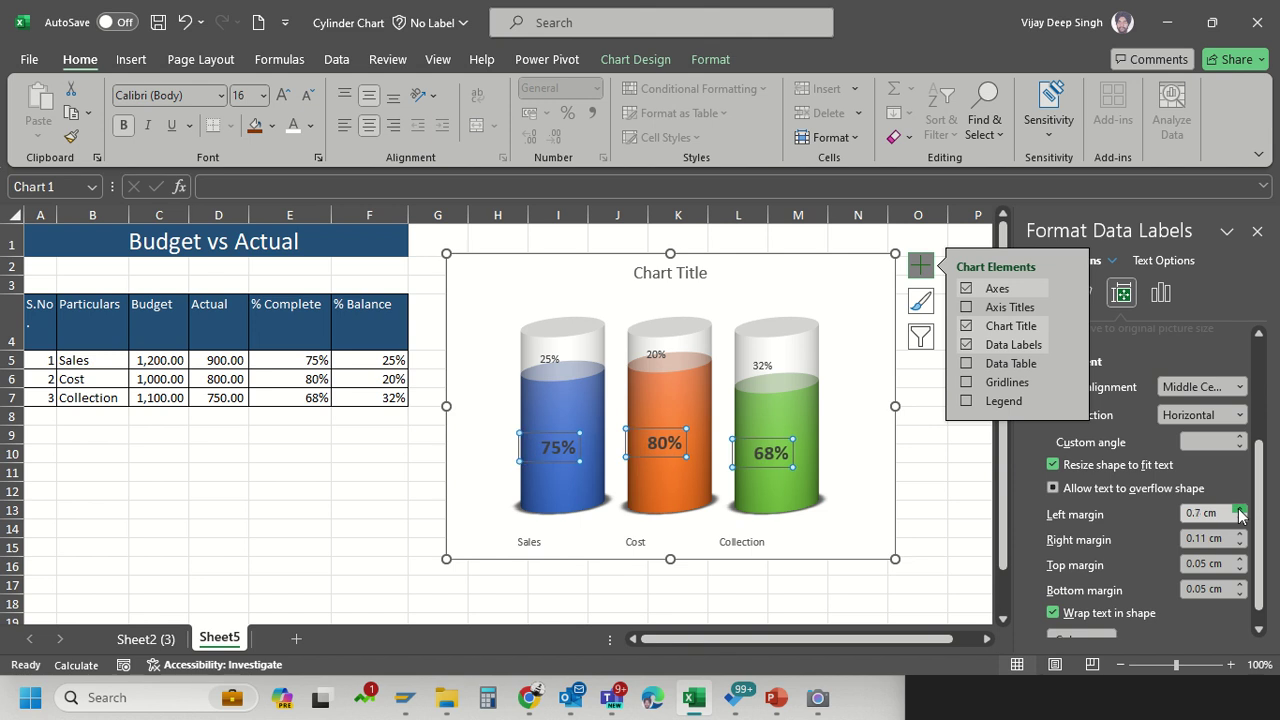
click(1240, 510)
click(1240, 510)
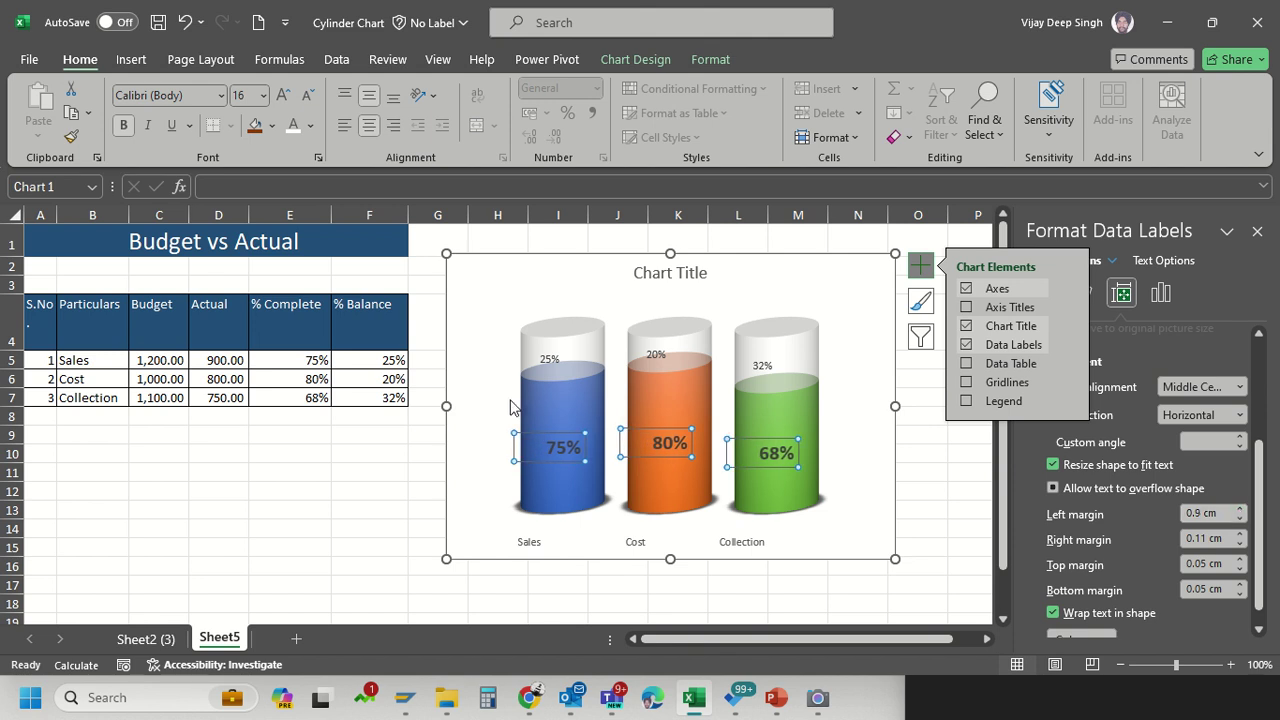
Set the % Balance data labels to 16 pt with a 0.9 cm left margin
click(652, 358)
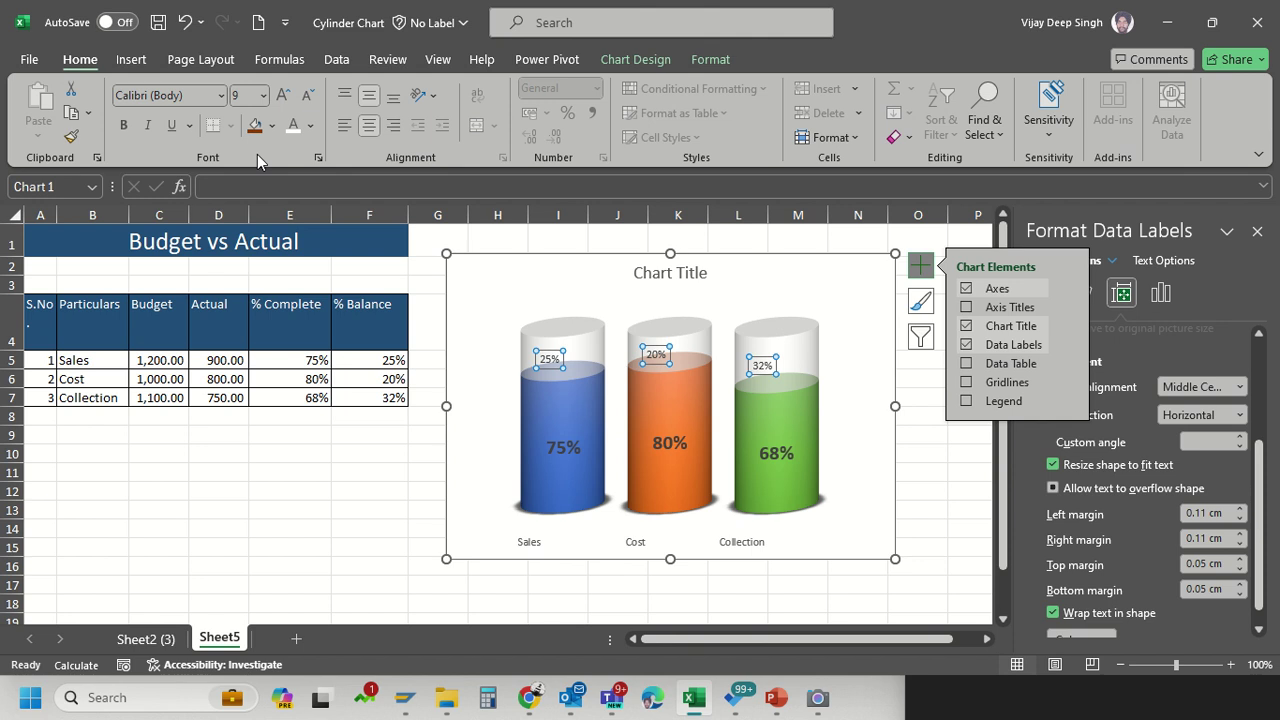
click(263, 95)
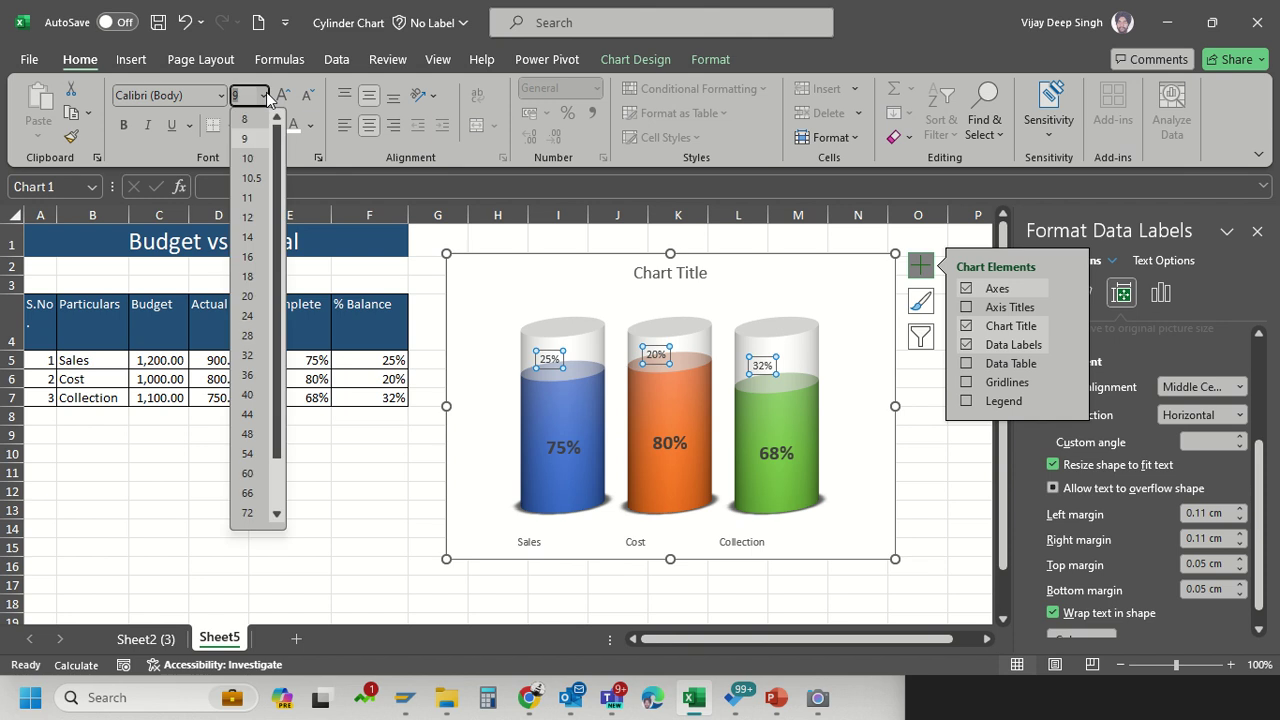
click(248, 258)
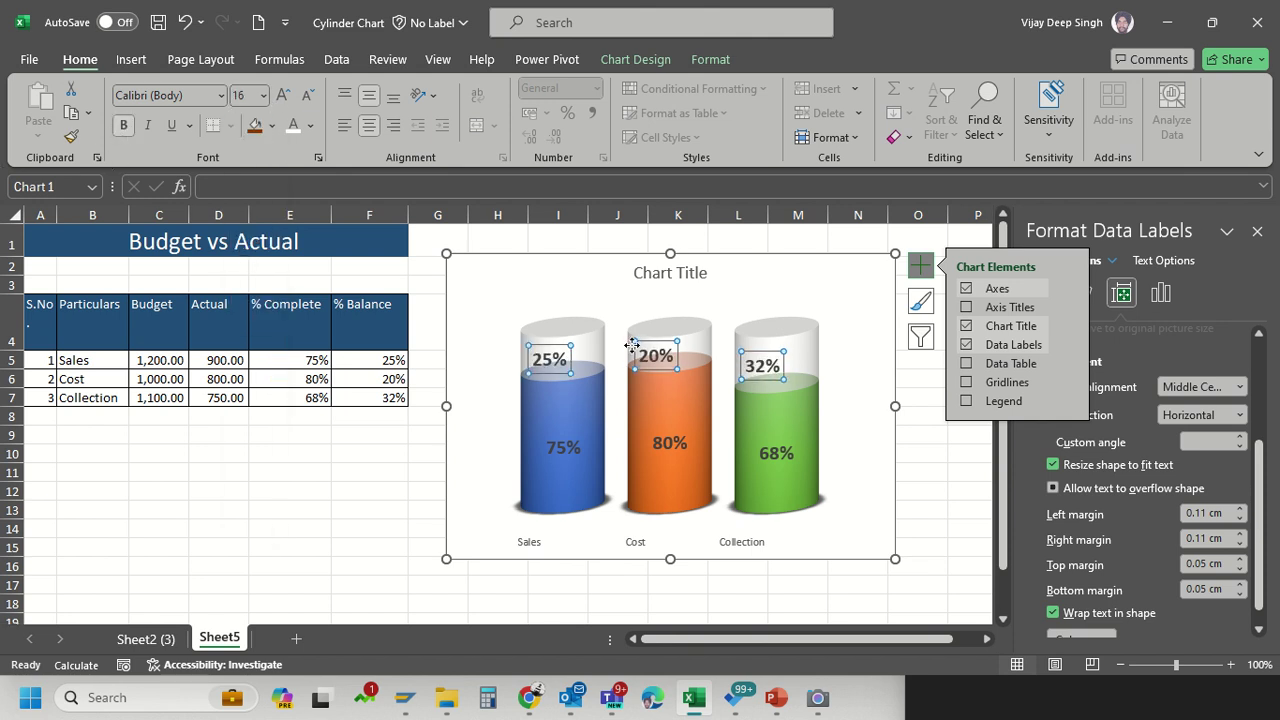
click(1239, 508)
click(1239, 508)
click(1239, 508)
click(1239, 508)
click(1239, 508)
click(1239, 508)
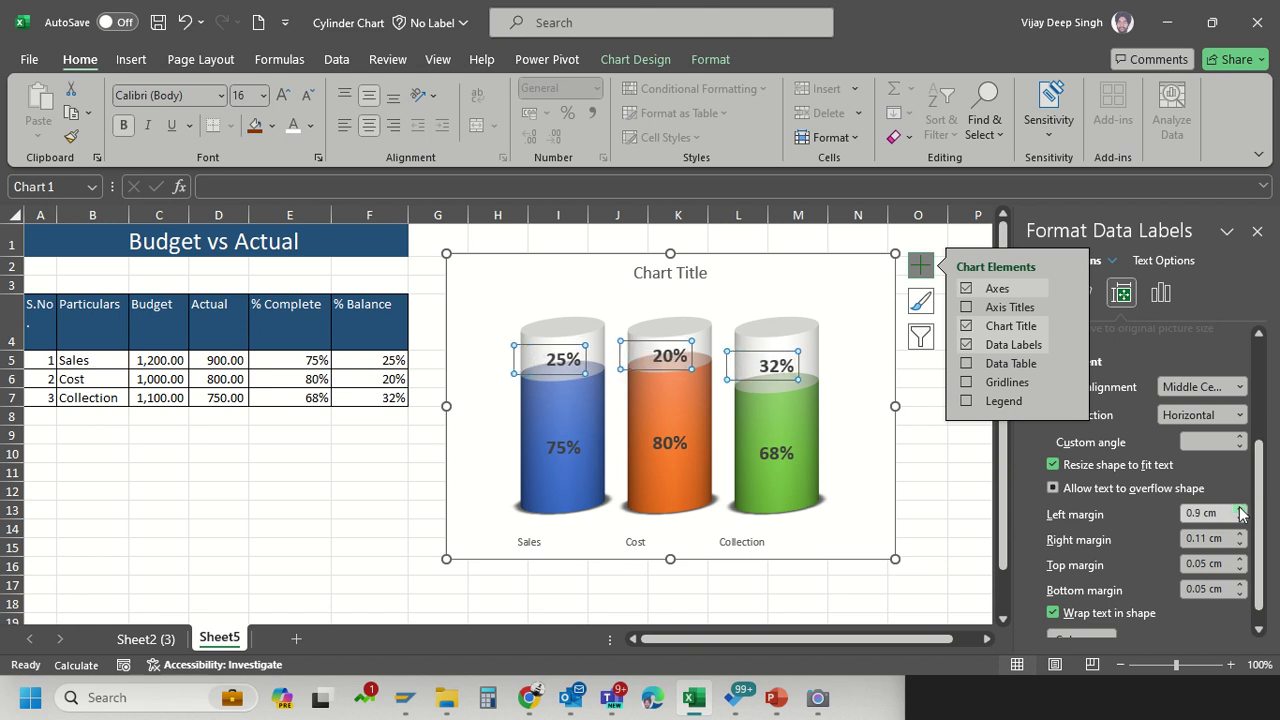
Add a legend to the chart and position it at the top
click(600, 540)
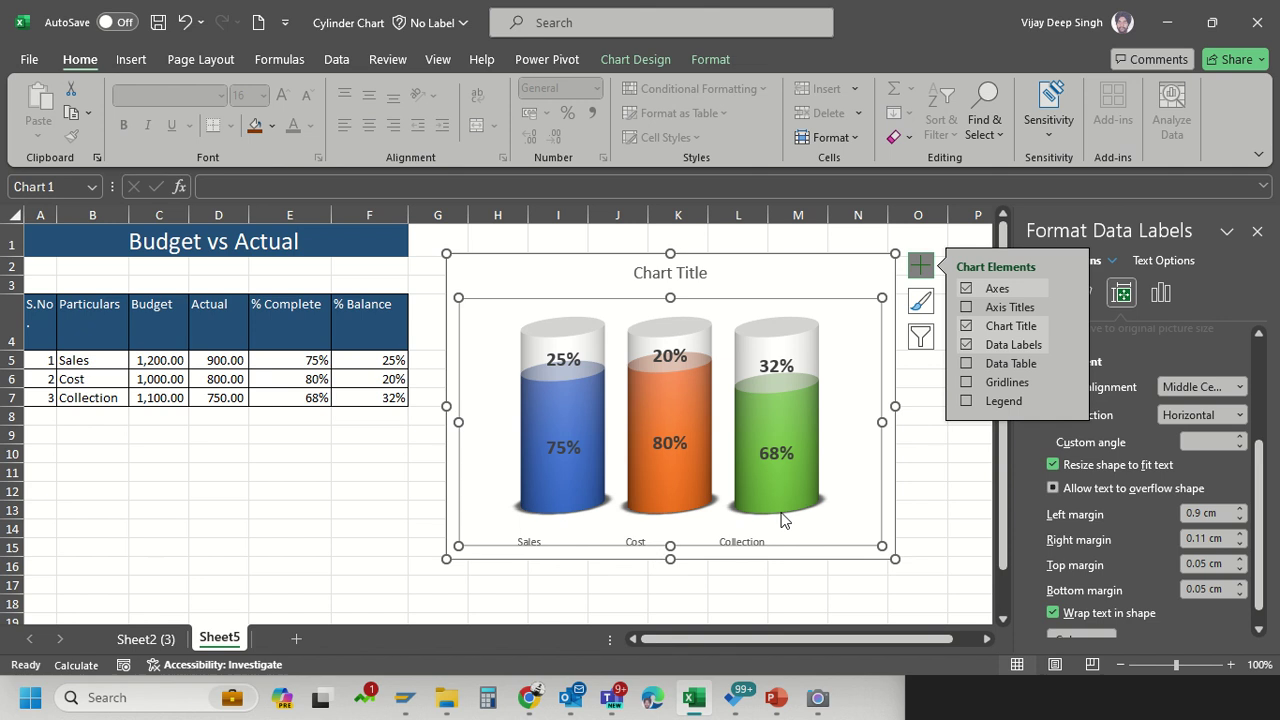
click(920, 265)
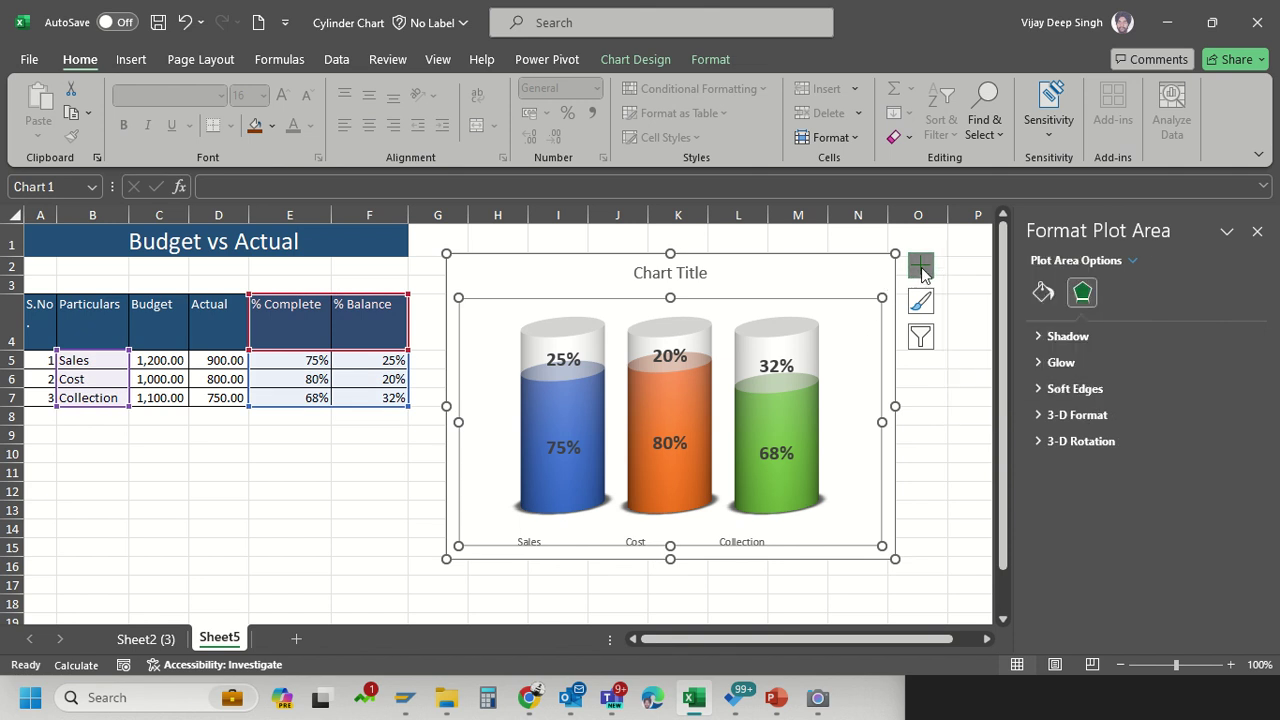
click(920, 265)
click(966, 401)
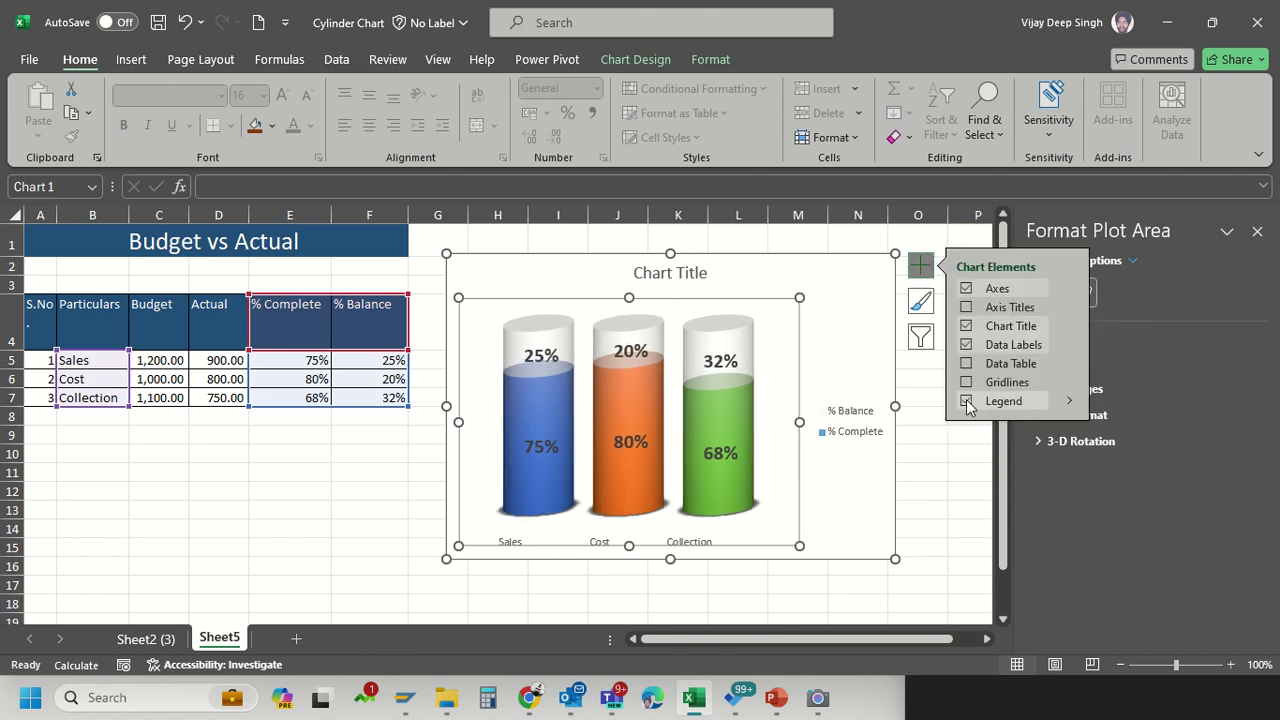
click(855, 430)
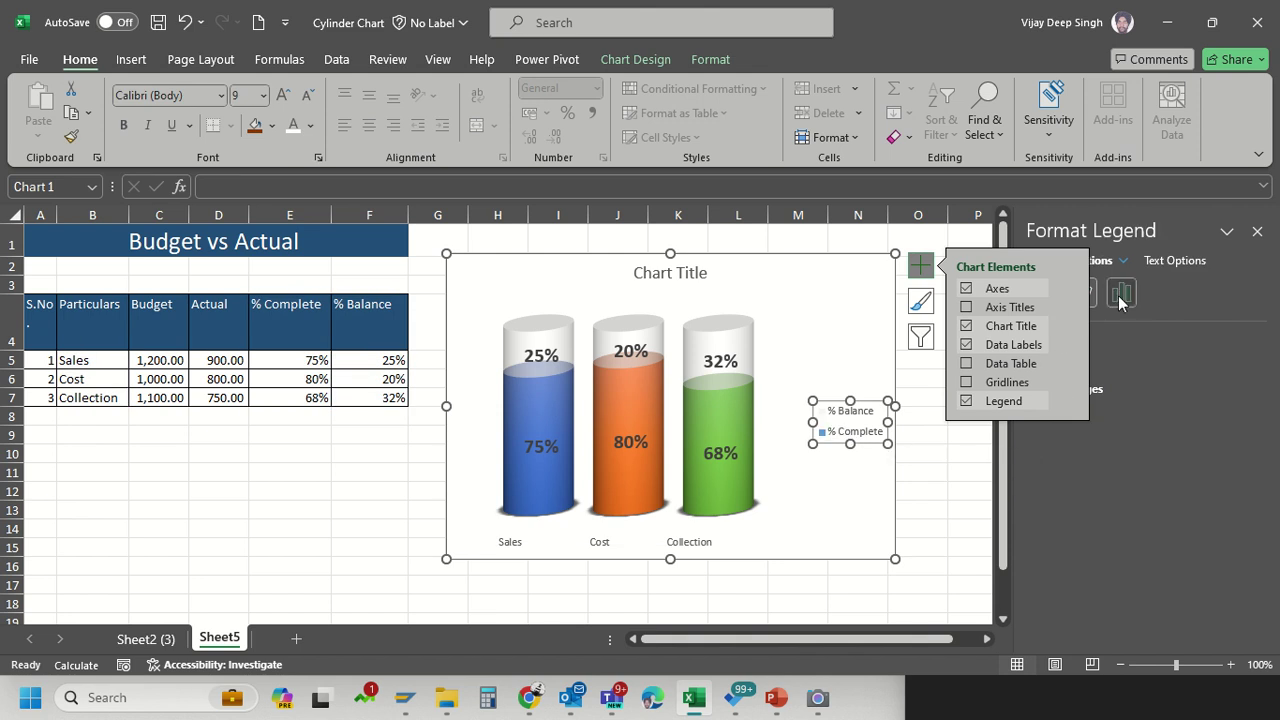
click(918, 241)
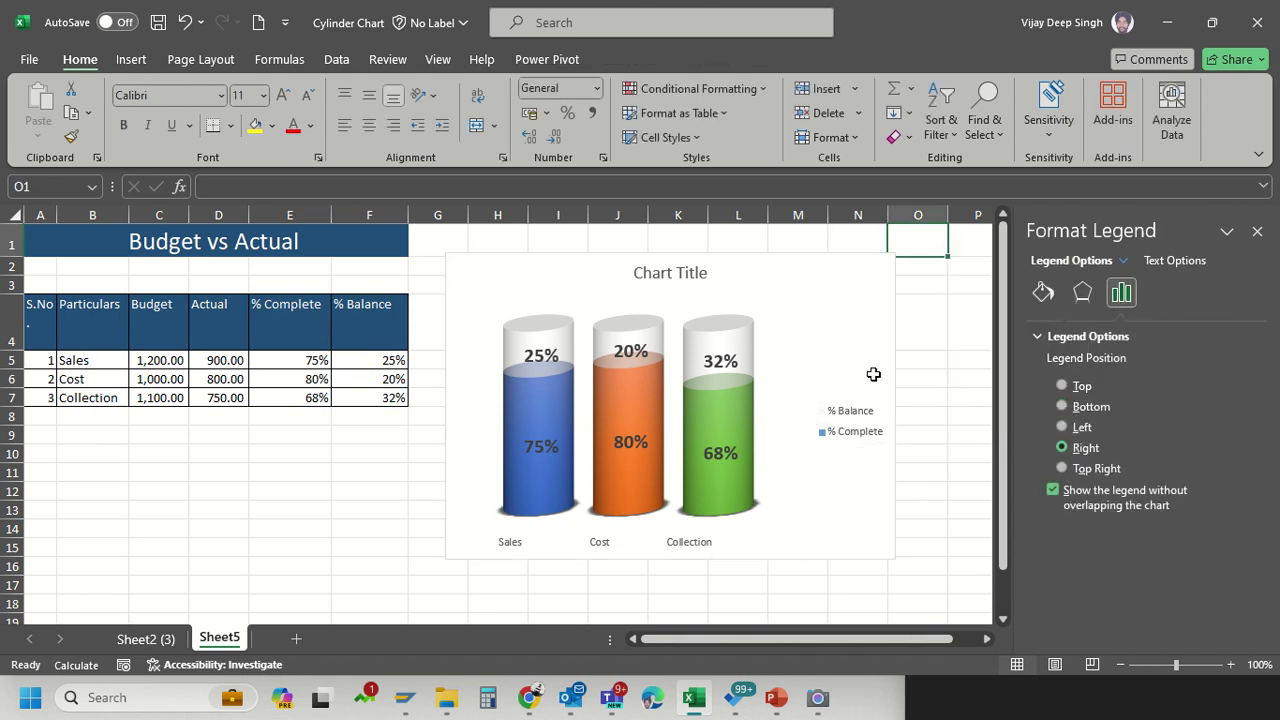
click(850, 425)
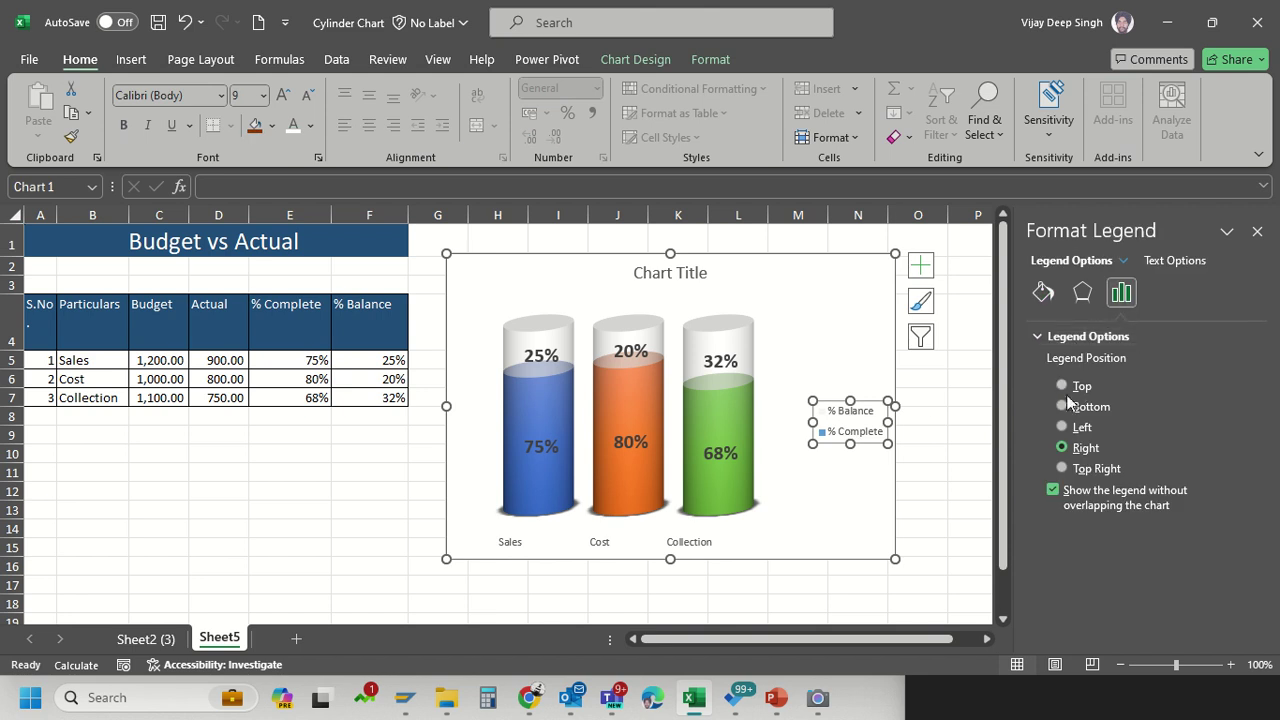
click(1063, 385)
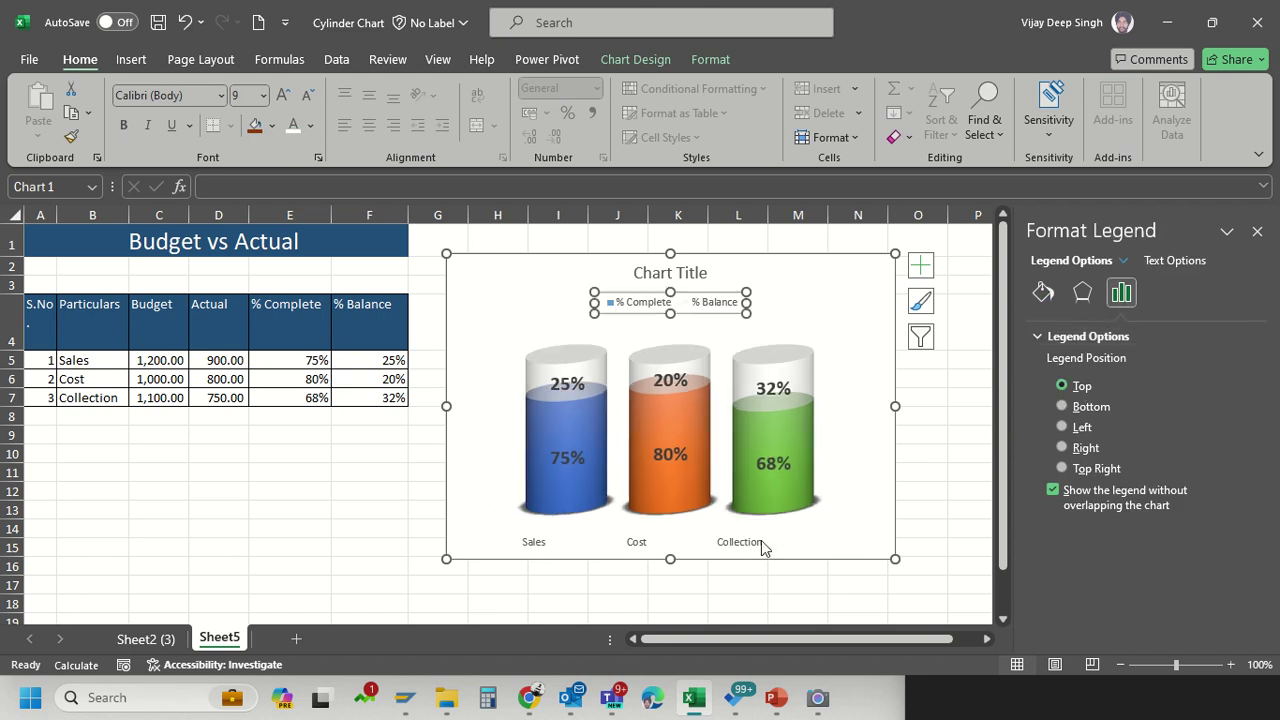
Make the Sales, Cost, Collection axis labels 16 pt bold
click(659, 276)
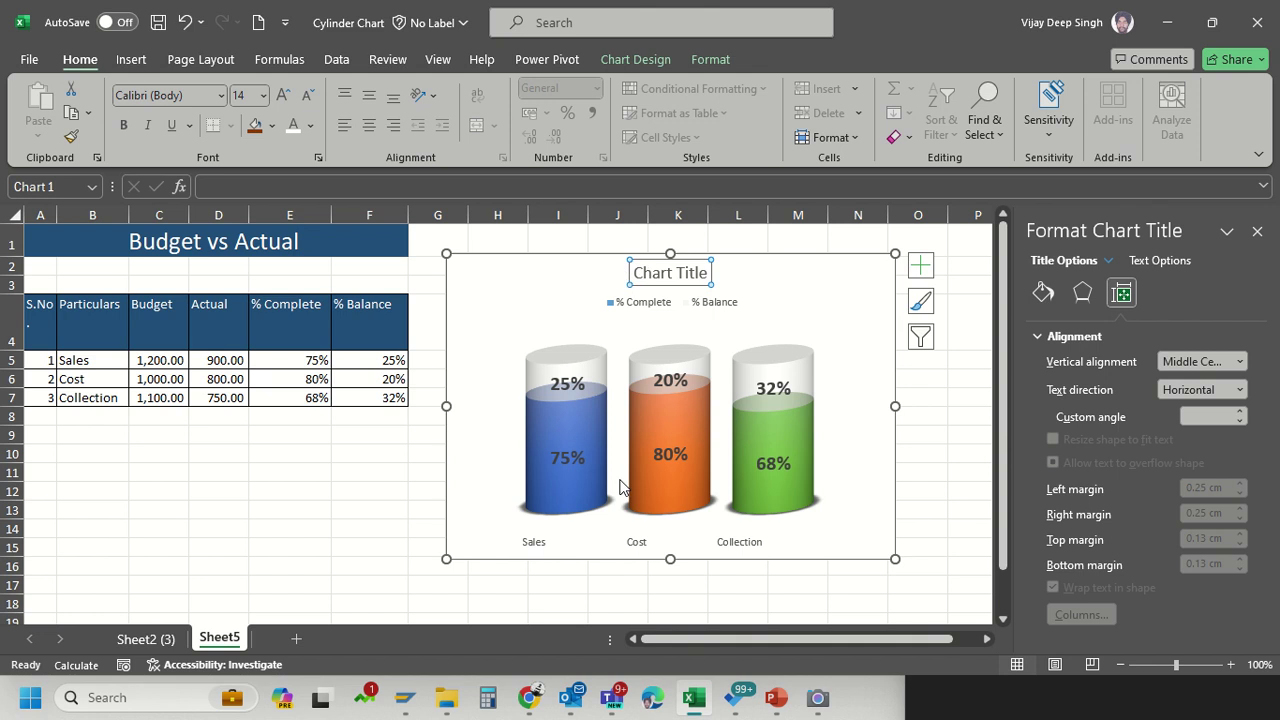
click(636, 547)
click(521, 545)
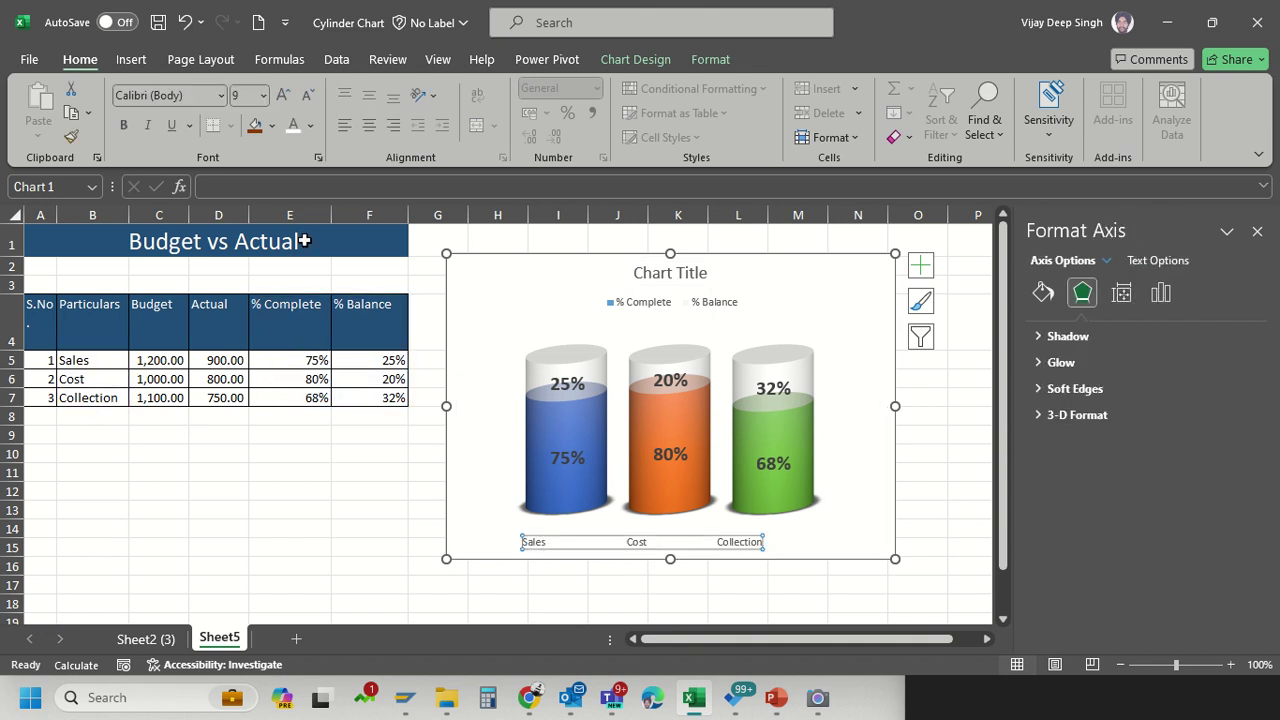
click(263, 97)
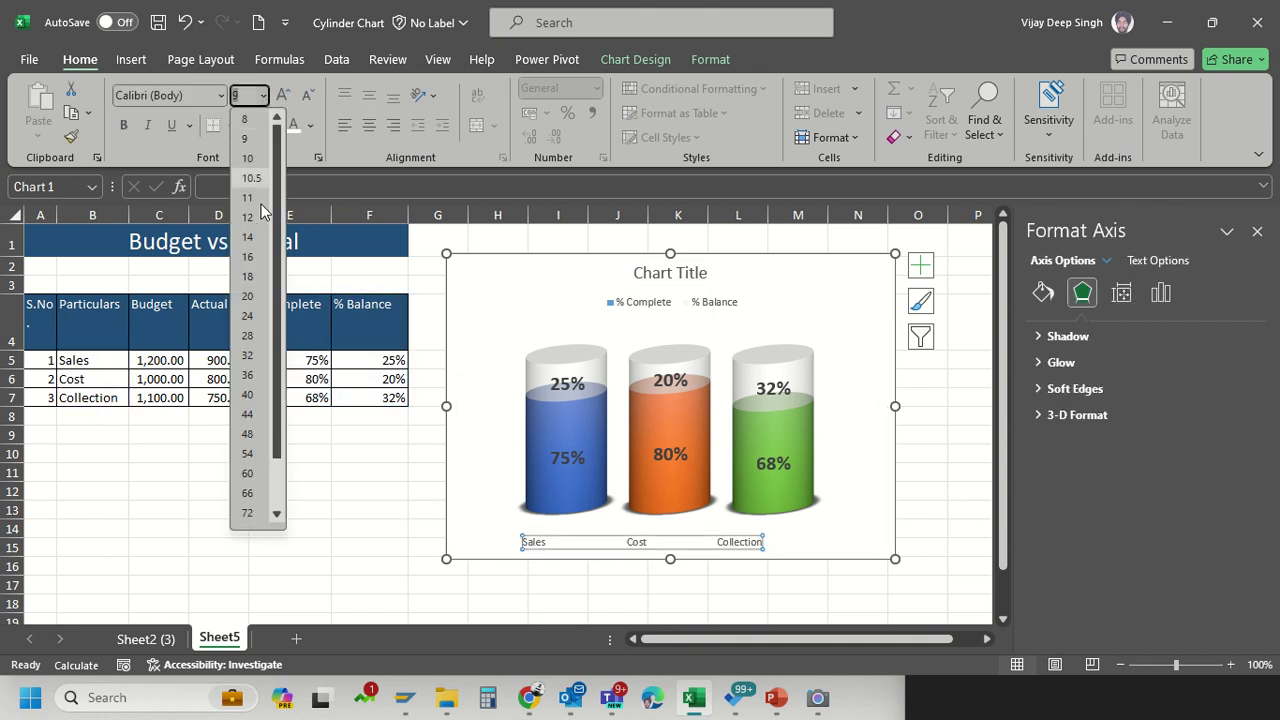
click(258, 266)
click(123, 125)
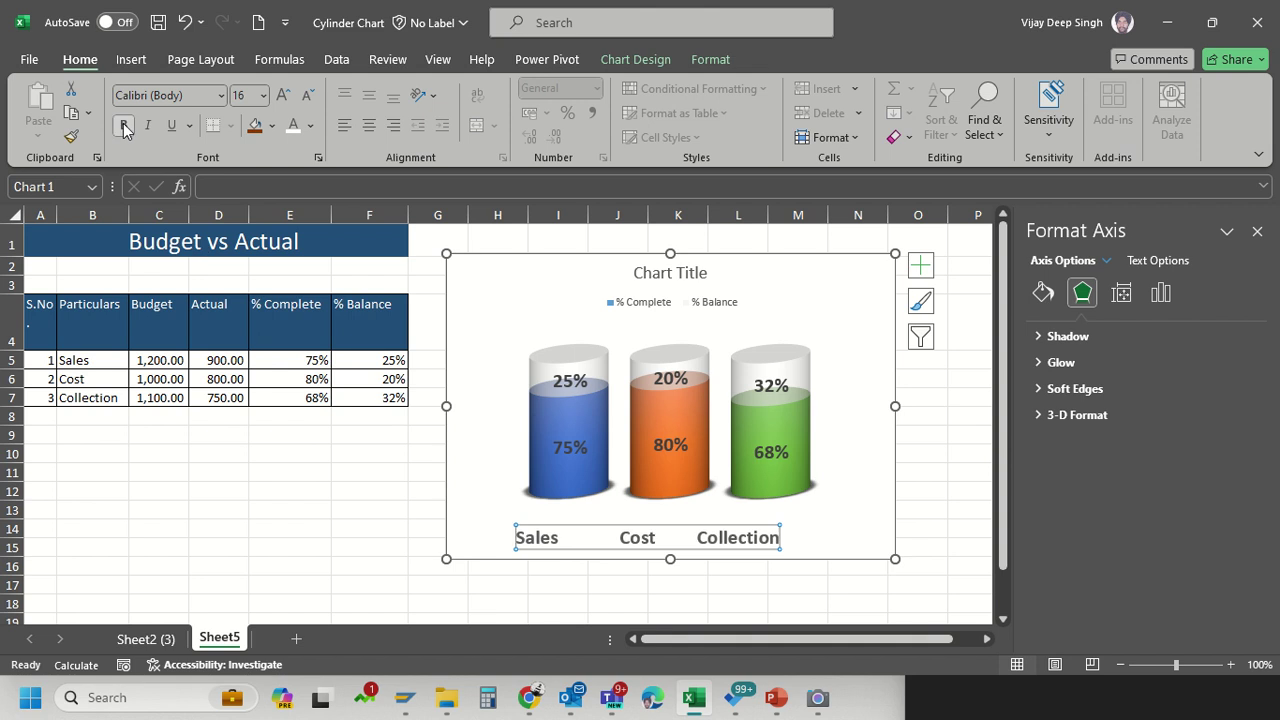
Replace the placeholder chart title with 'ABC Project status'
click(660, 273)
click(660, 273)
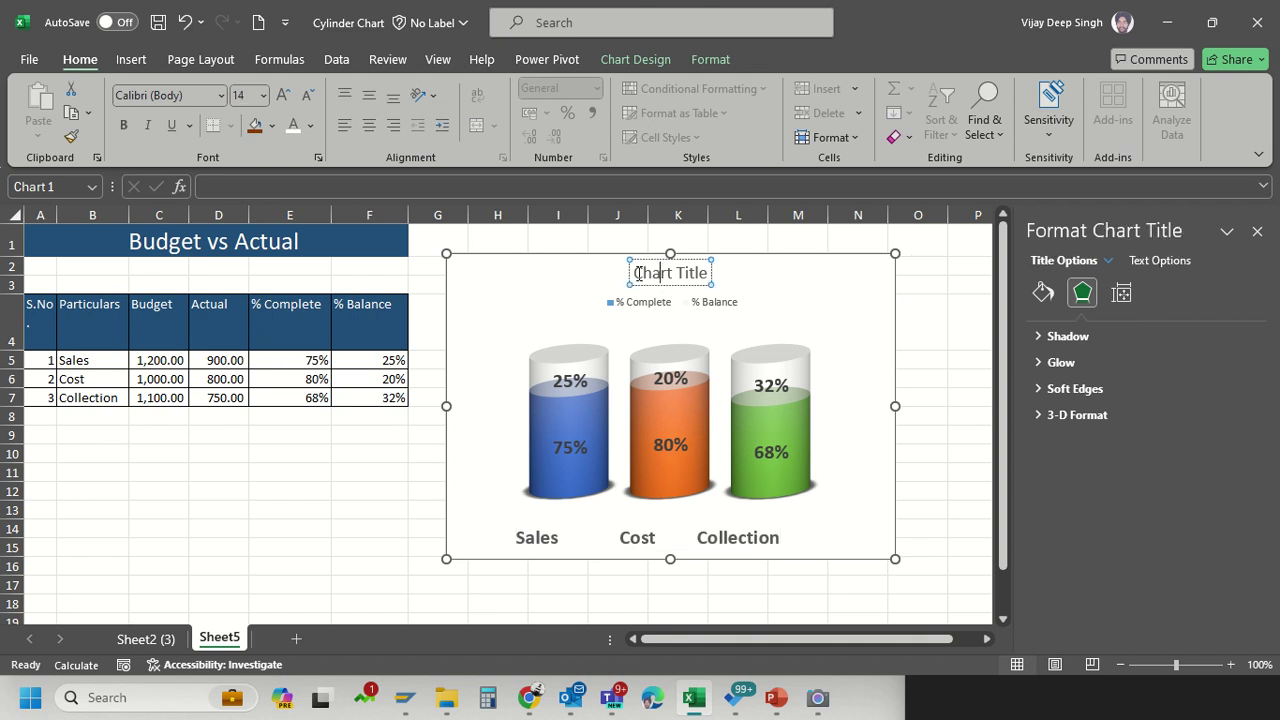
drag(637, 273, 703, 284)
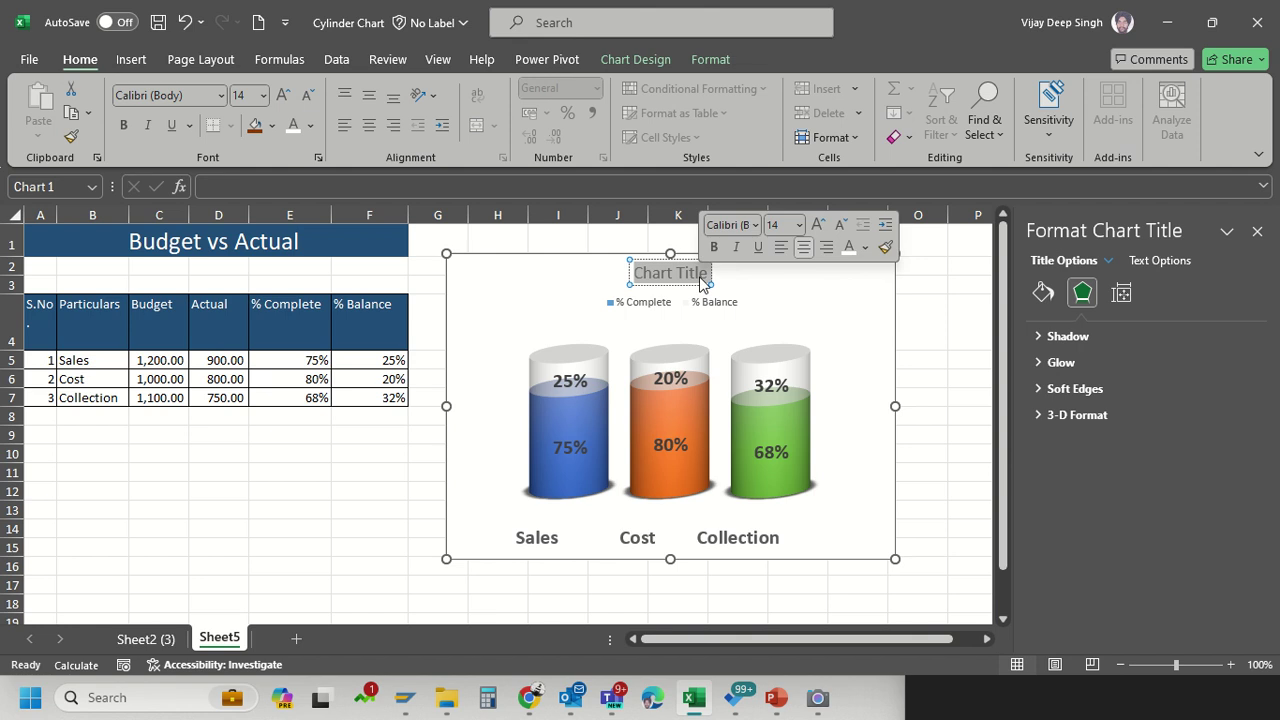
key(BackSpace)
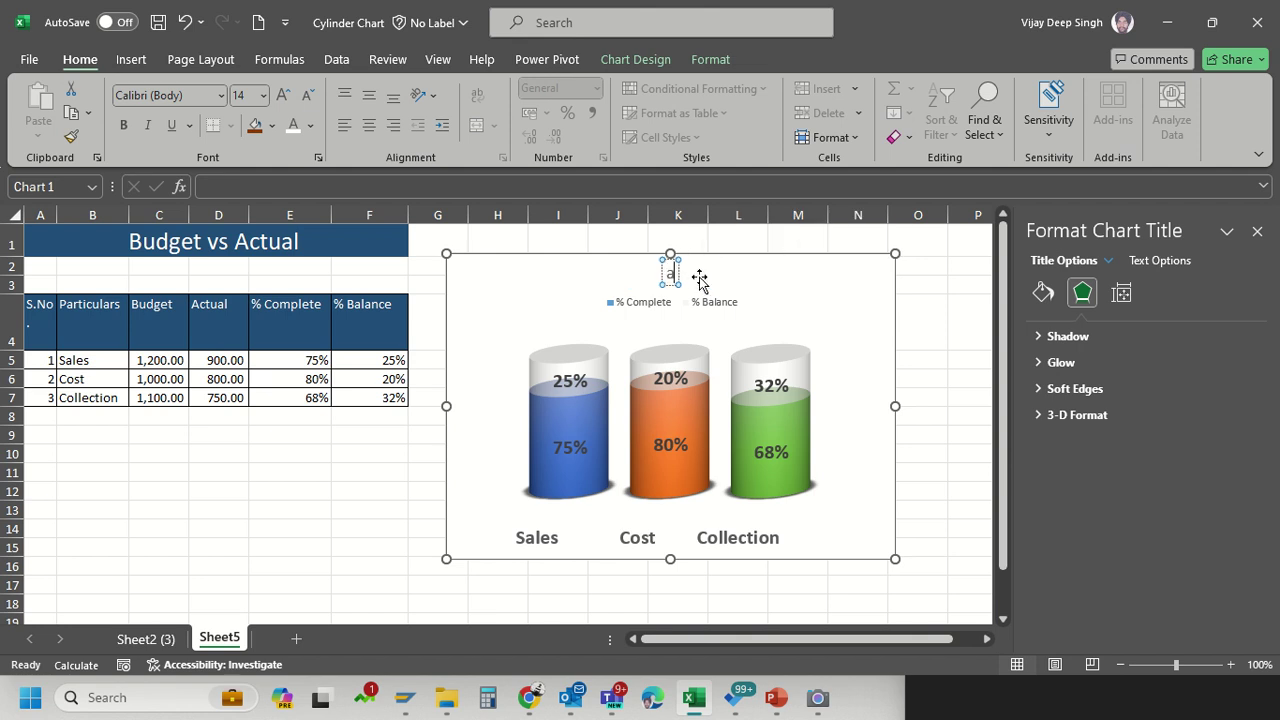
text(ABC)
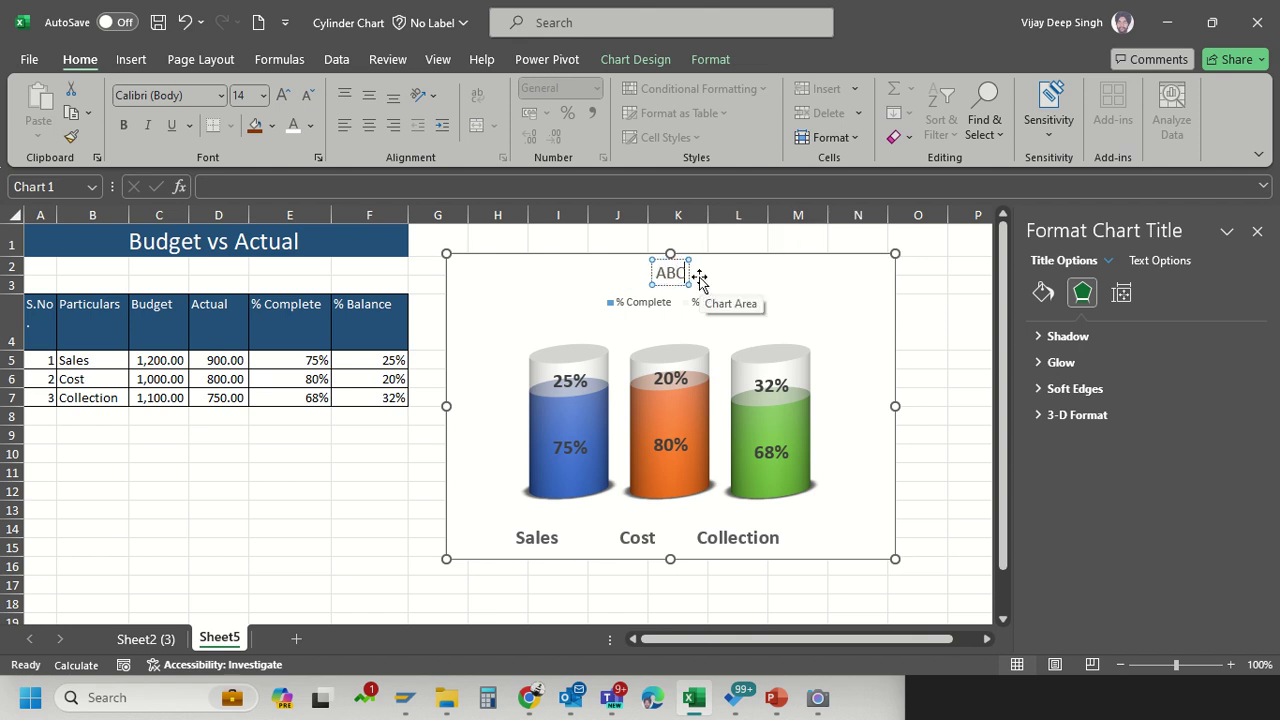
text( Project status)
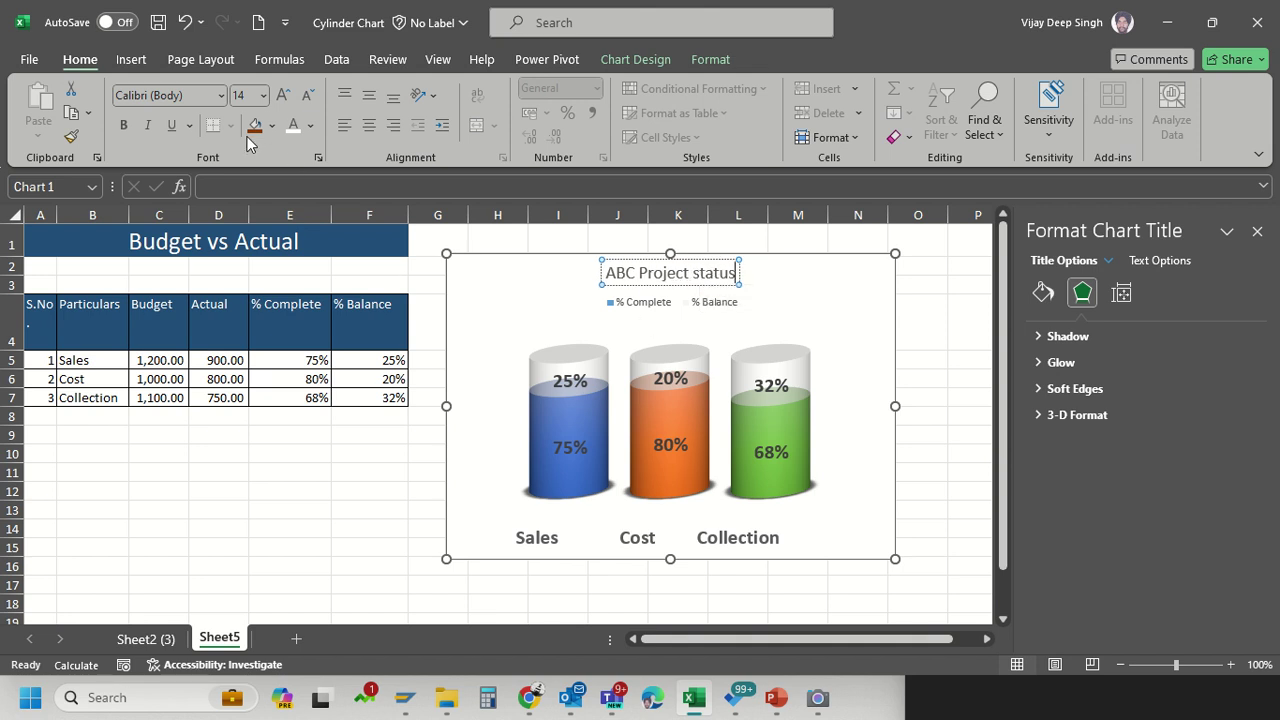
Give the title a dark brown fill at 20 pt and enlarge the chart slightly
click(690, 301)
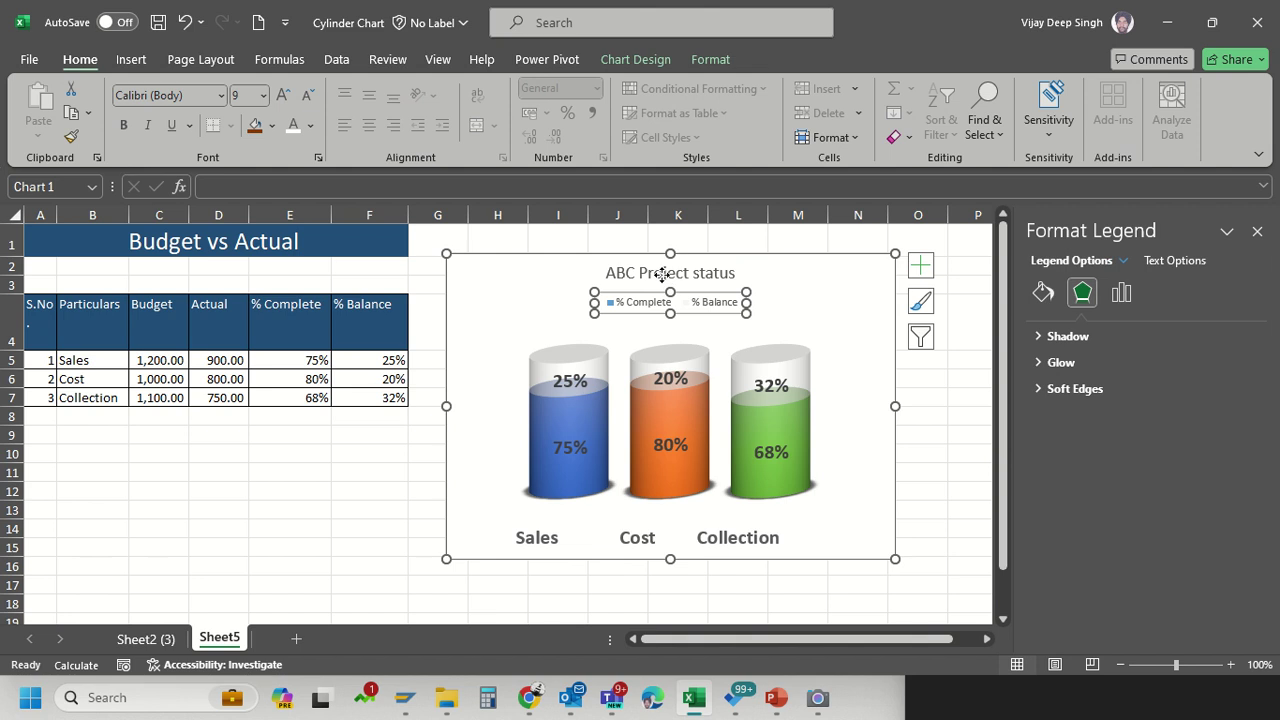
click(650, 274)
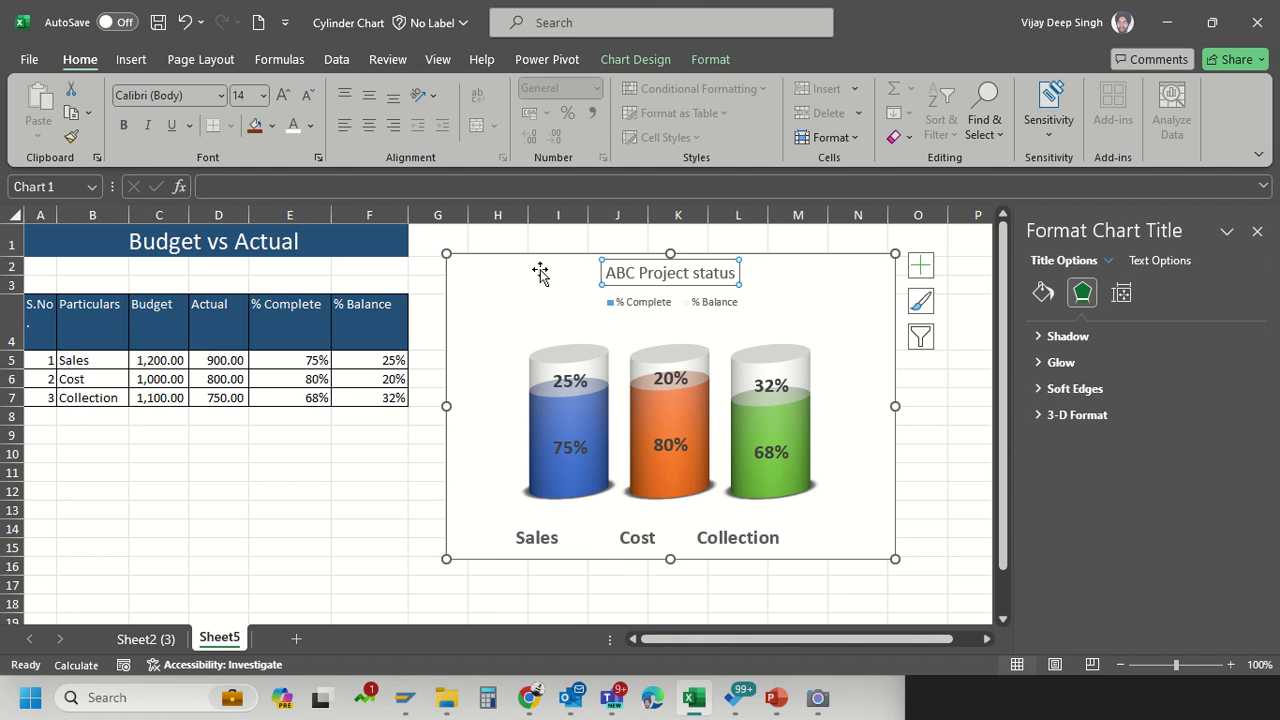
click(255, 127)
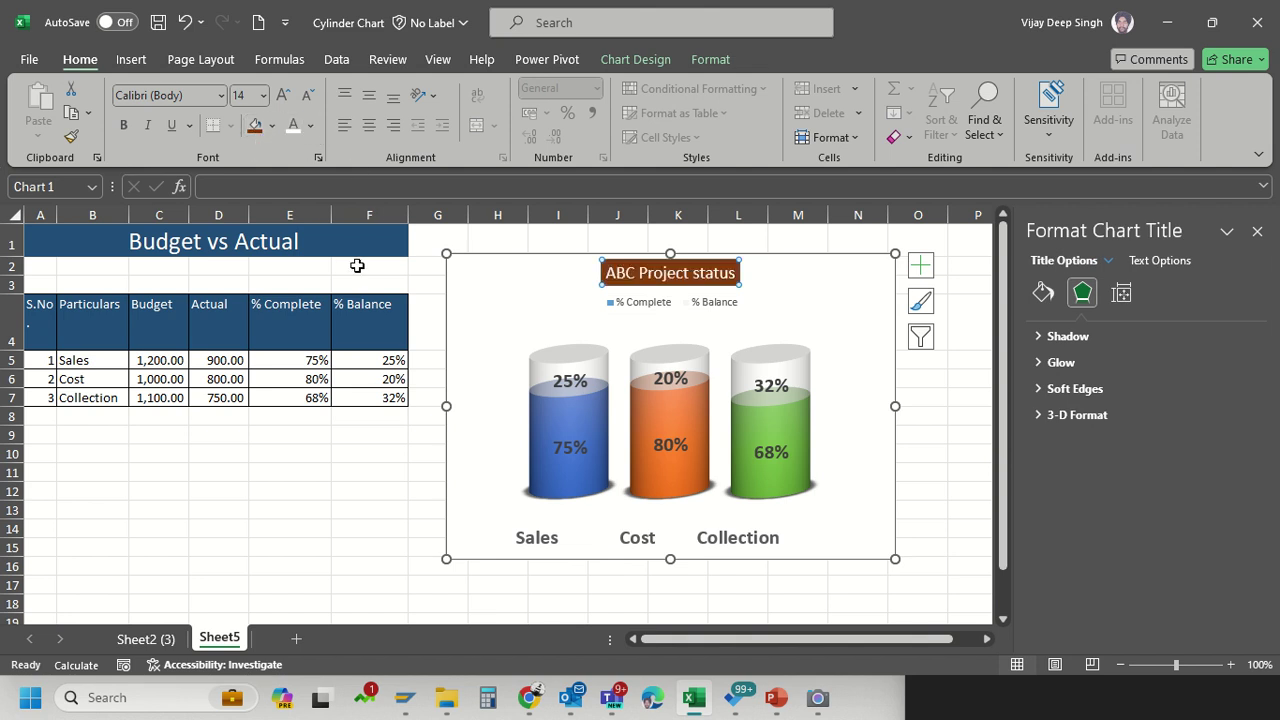
click(262, 96)
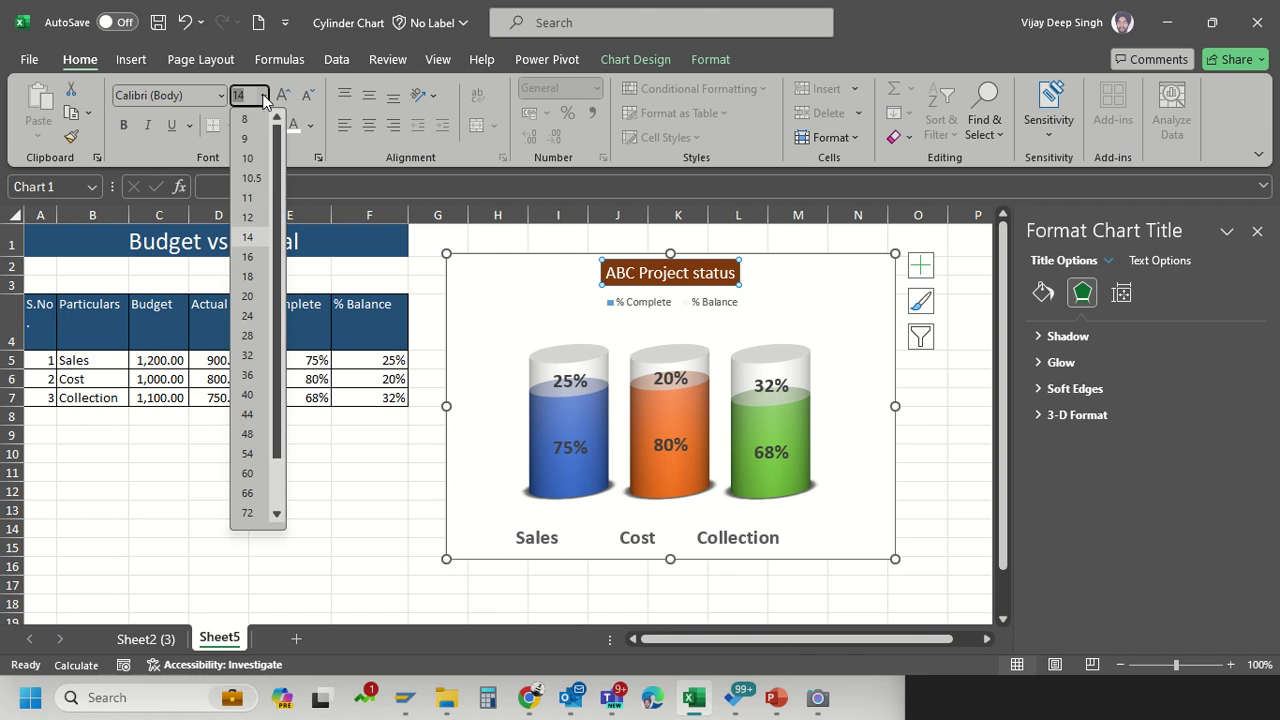
click(247, 297)
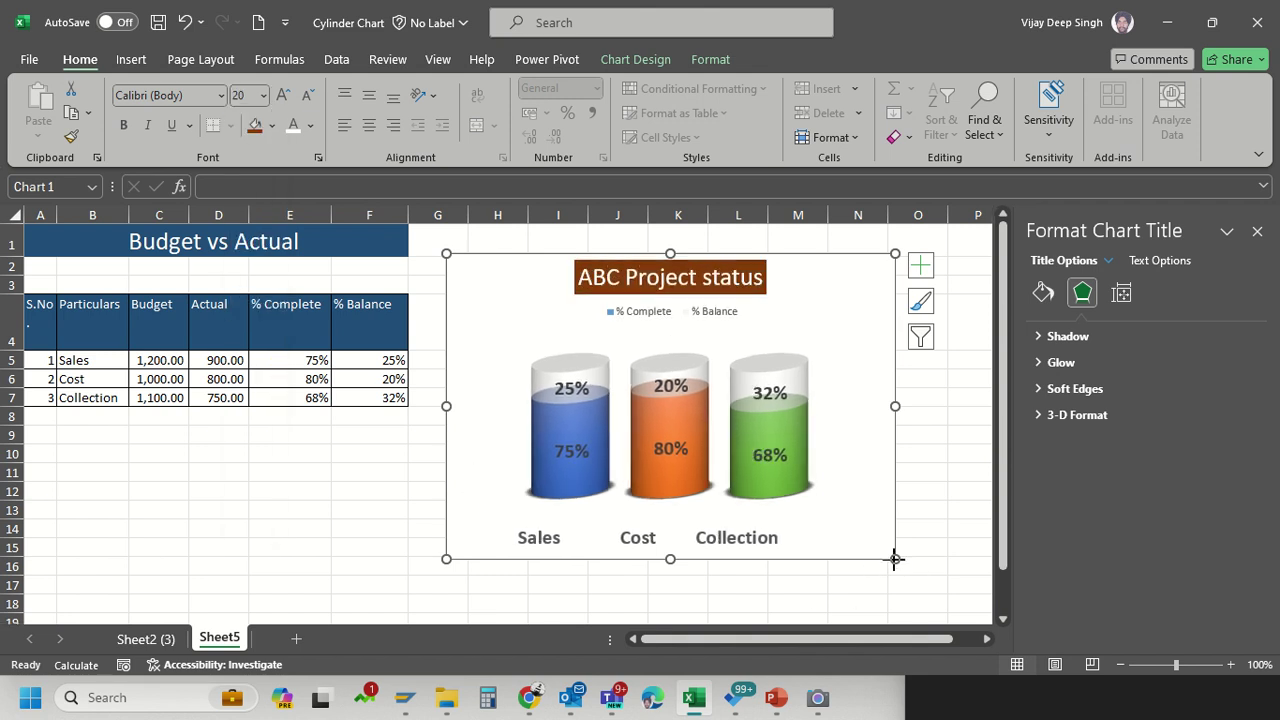
drag(894, 557, 912, 565)
Change the Cost actual in D6 to 850
click(395, 512)
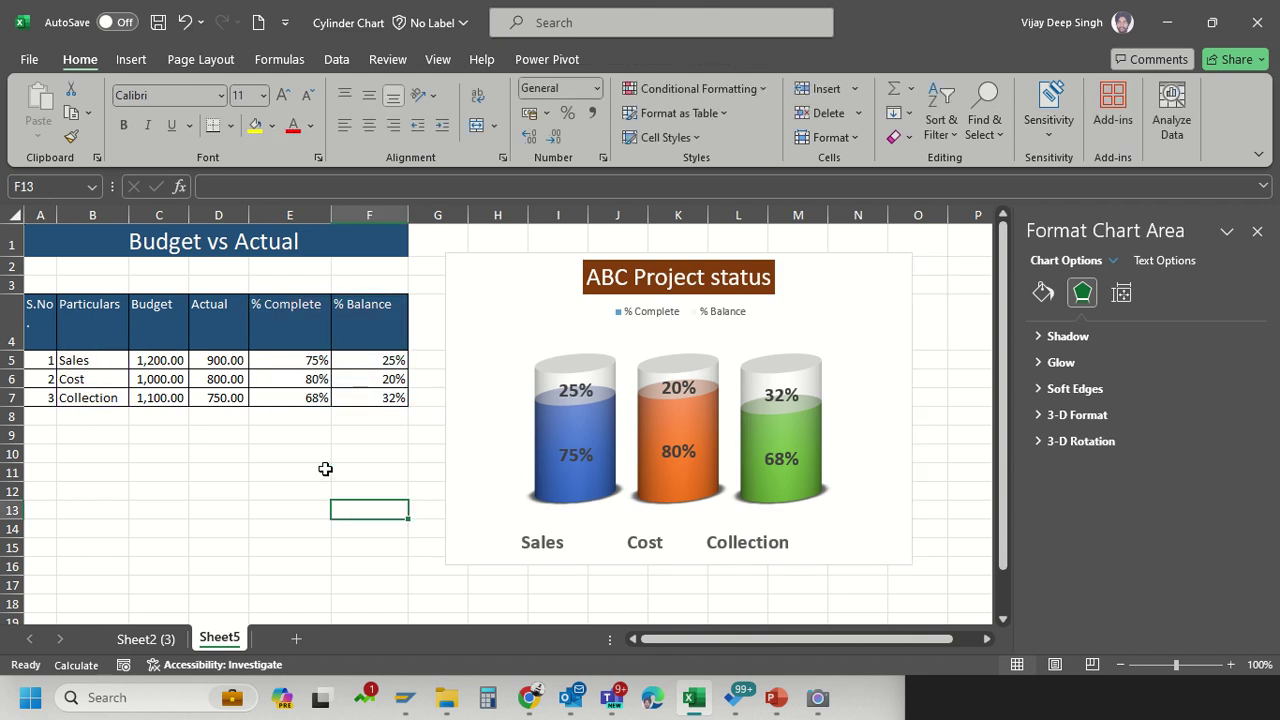
click(214, 362)
click(211, 383)
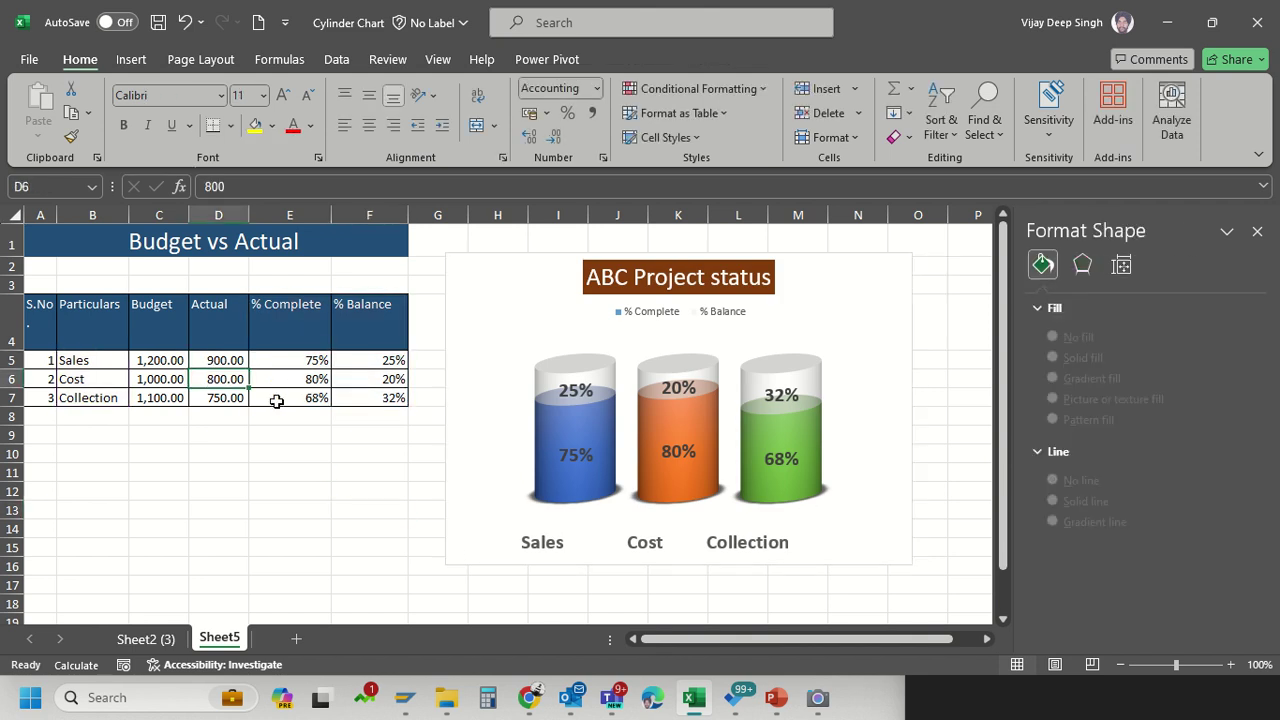
text(850)
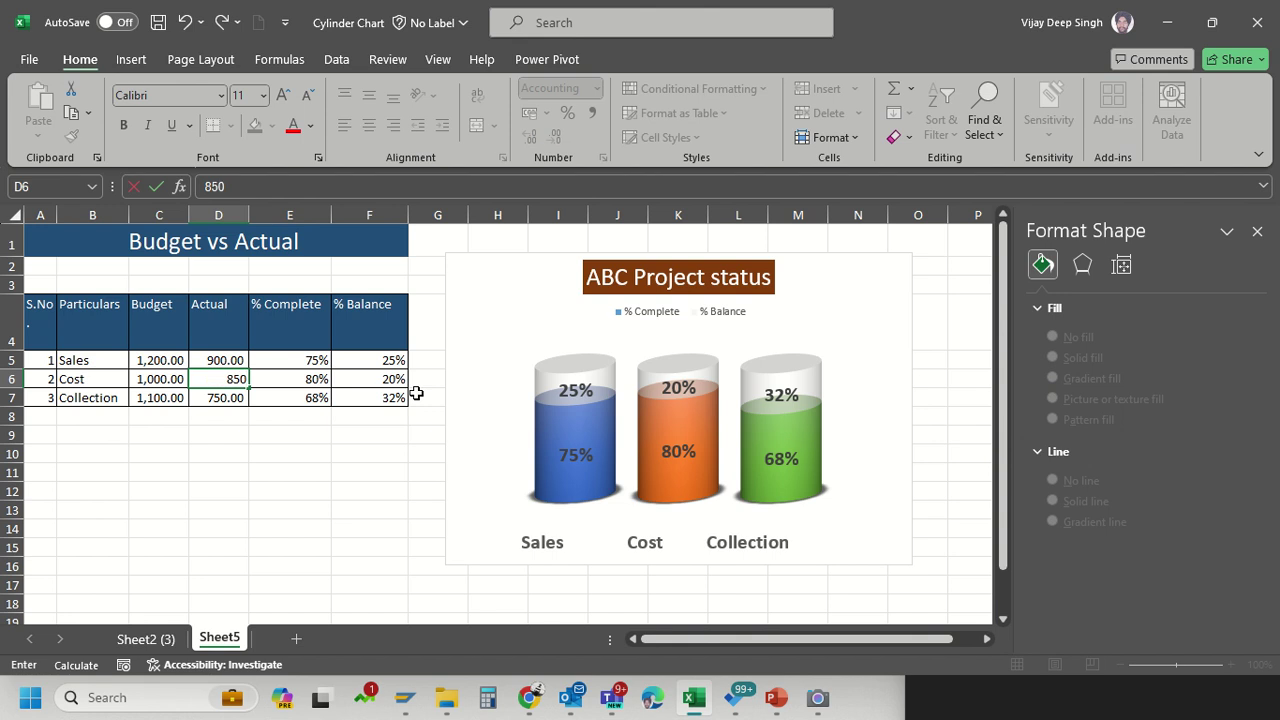
key(Return)
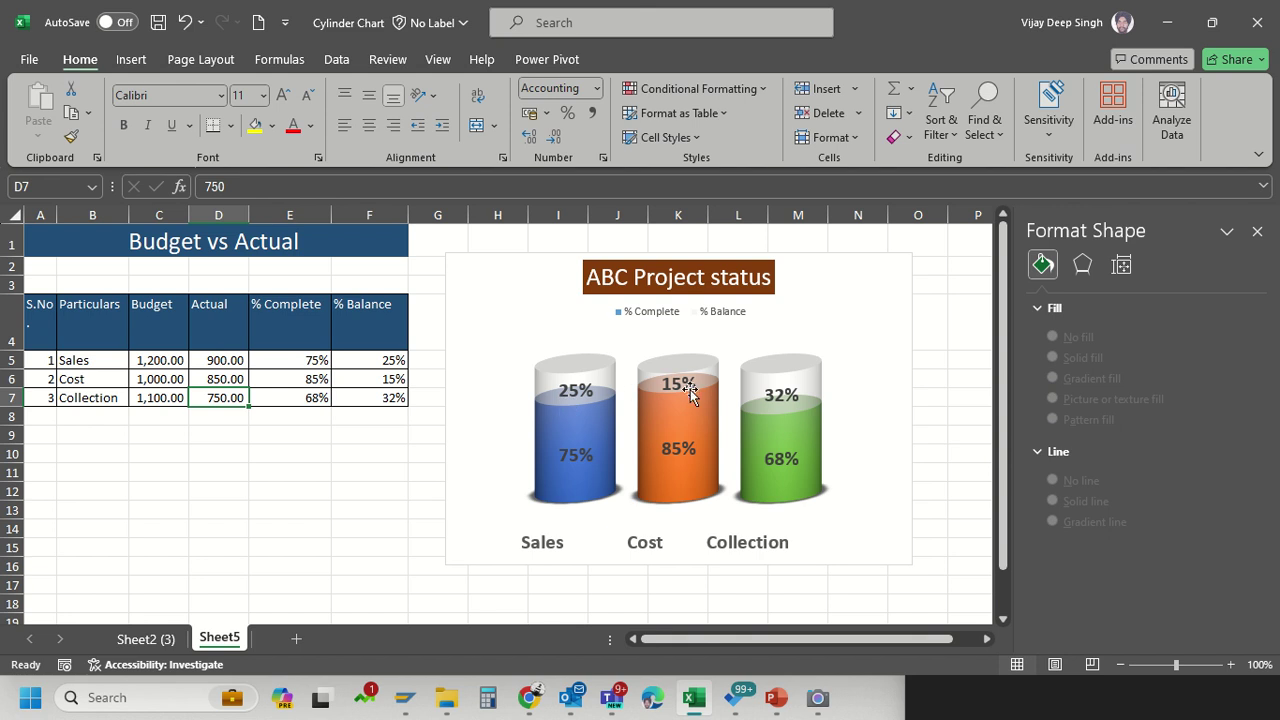
Change the Sales actual in D5 to 1100
click(243, 360)
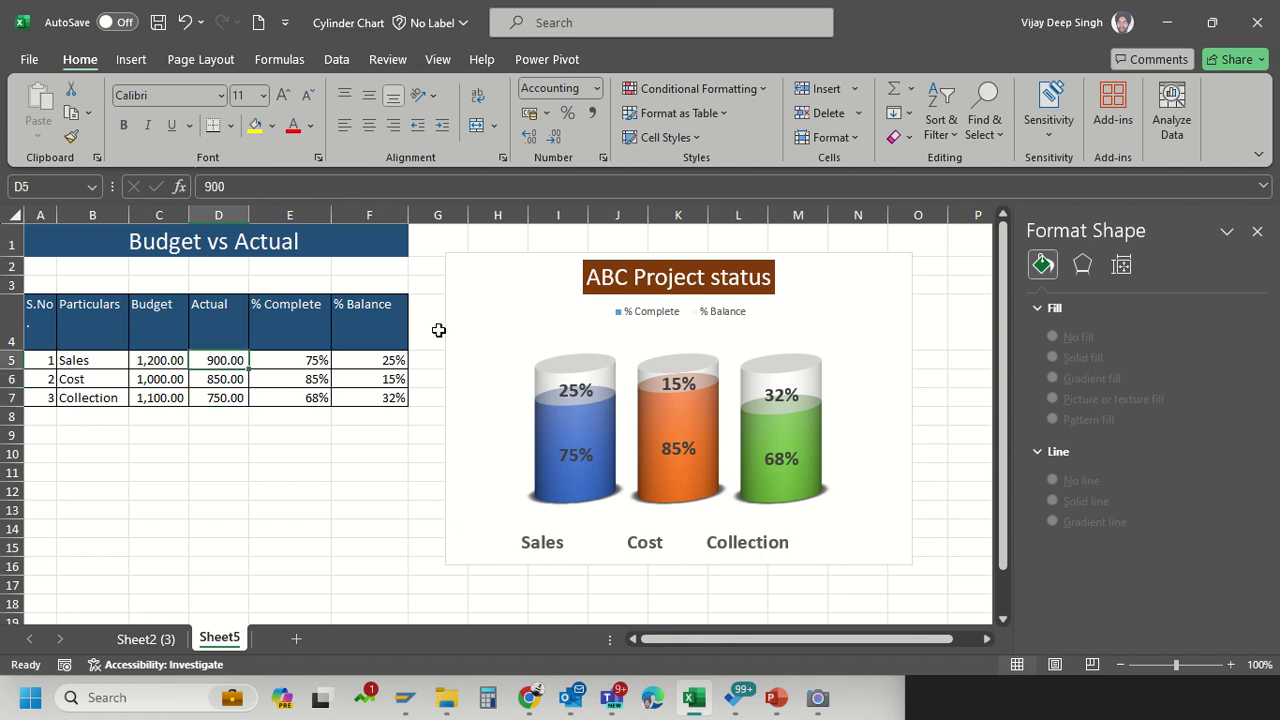
text(15)
text(00)
key(BackSpace)
key(BackSpace)
key(BackSpace)
text(10)
key(Return)
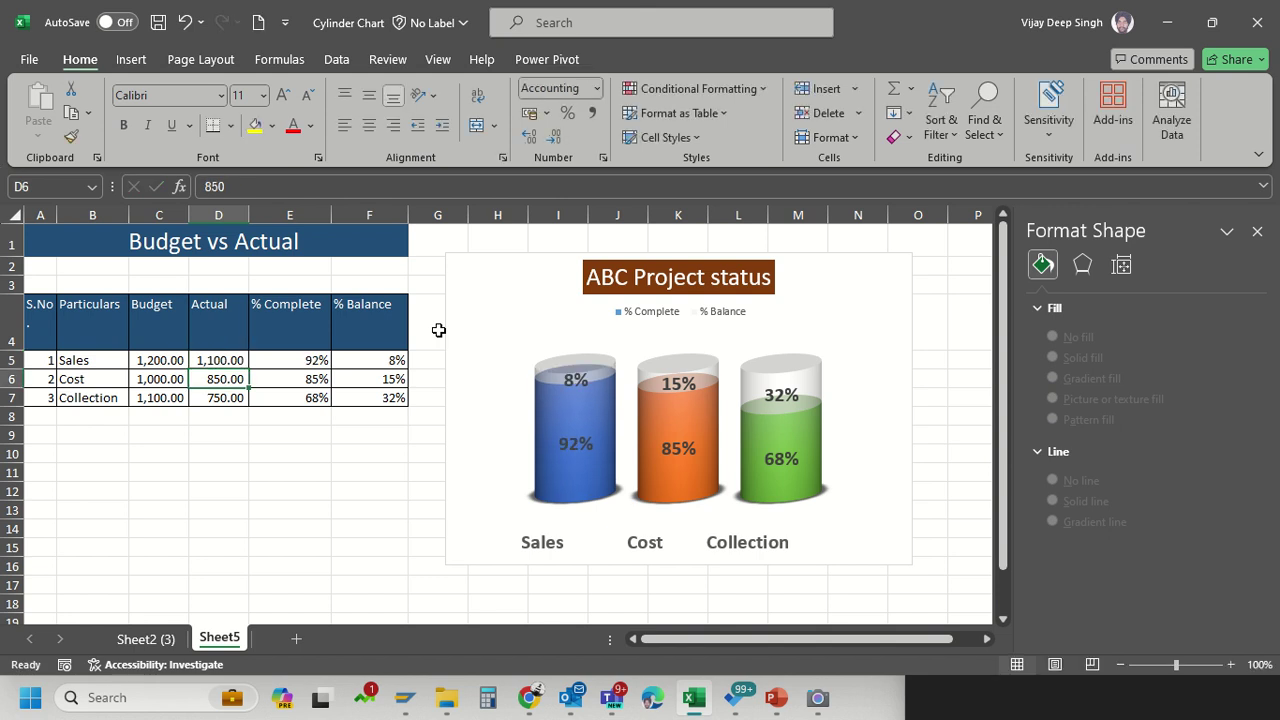